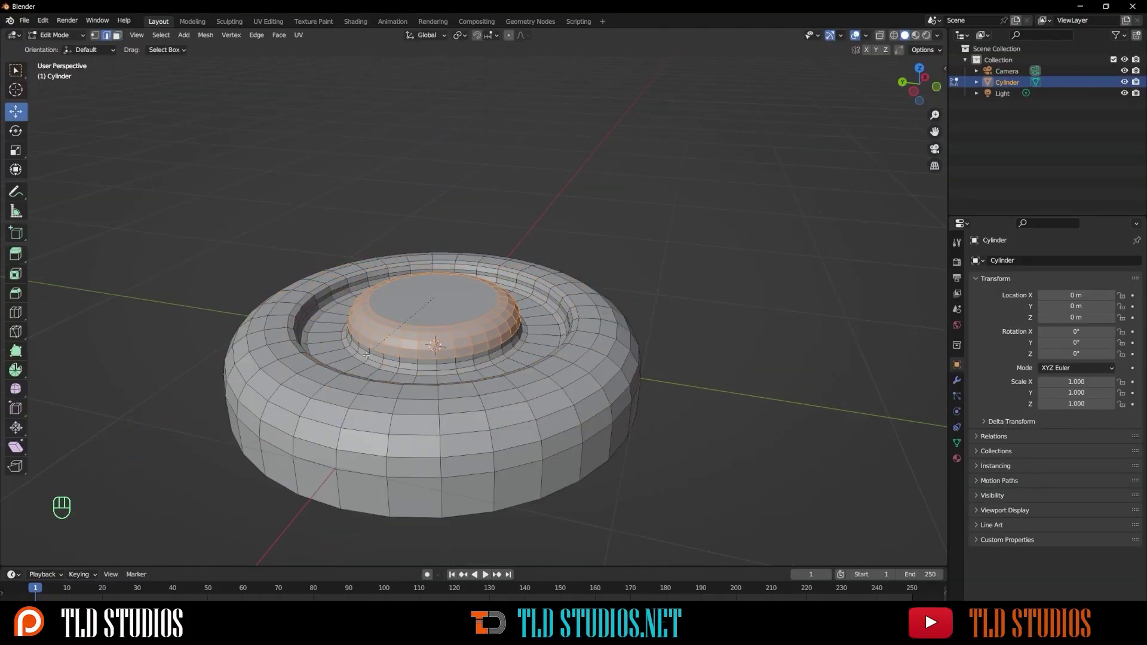
# Step: Leave deck mesh editing and view the whole lawnmower from directly above
pyautogui.press('Tab')
pyautogui.press('KP_7')
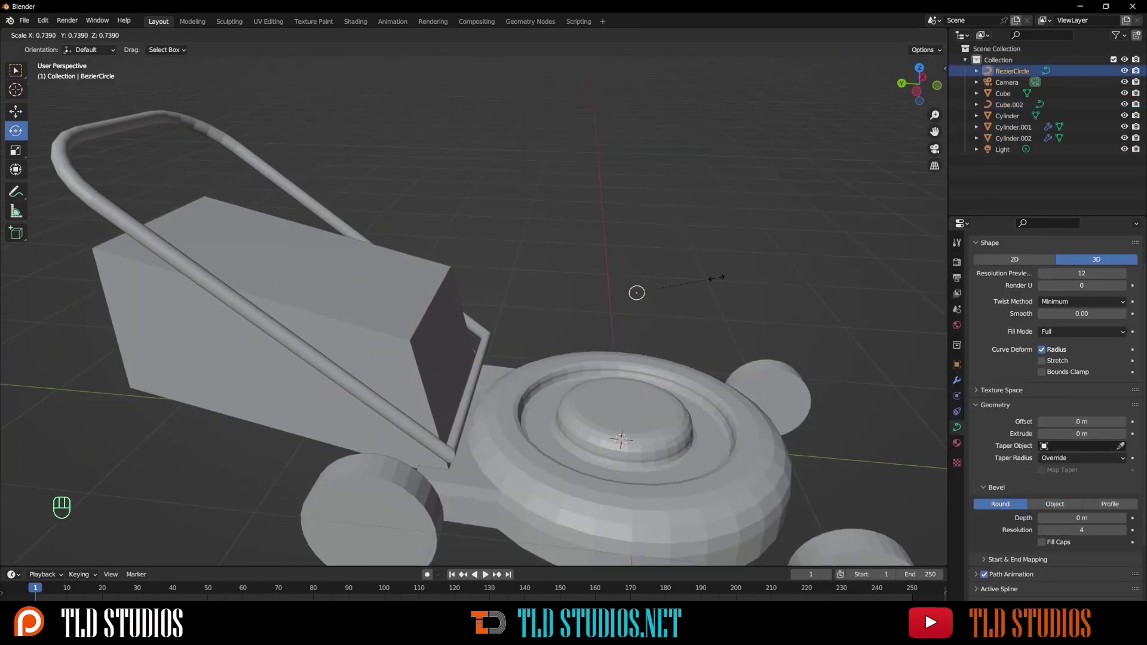
# Step: Delete the front handle bar and mirror the remaining half around the Cylinder deck
pyautogui.press('Tab')
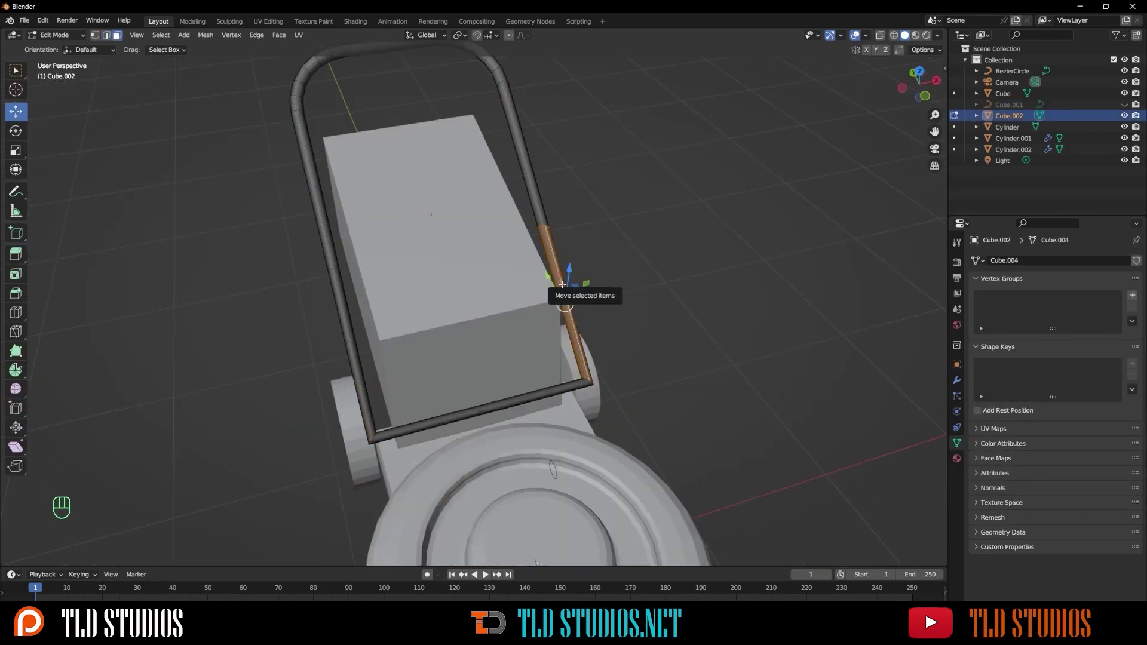
pyautogui.click(349, 332)
pyautogui.keyDown('ctrl'); pyautogui.moveTo(350, 332); pyautogui.dragTo(458, 285, button='middle'); pyautogui.keyUp('ctrl')
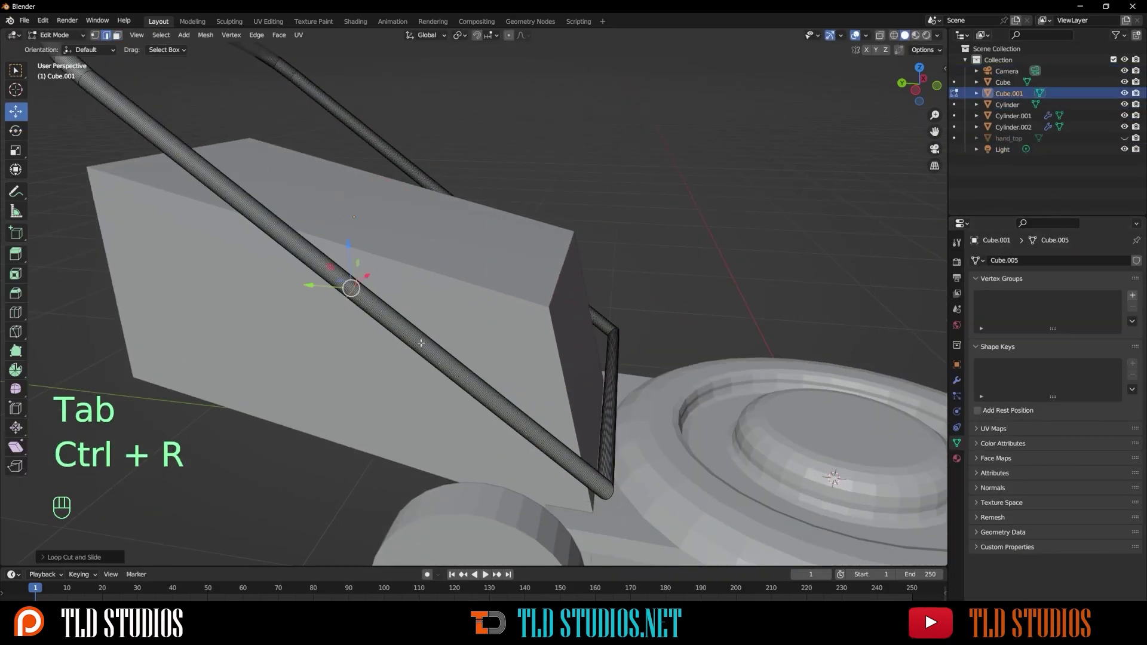
pyautogui.press('l')
pyautogui.press('Delete')
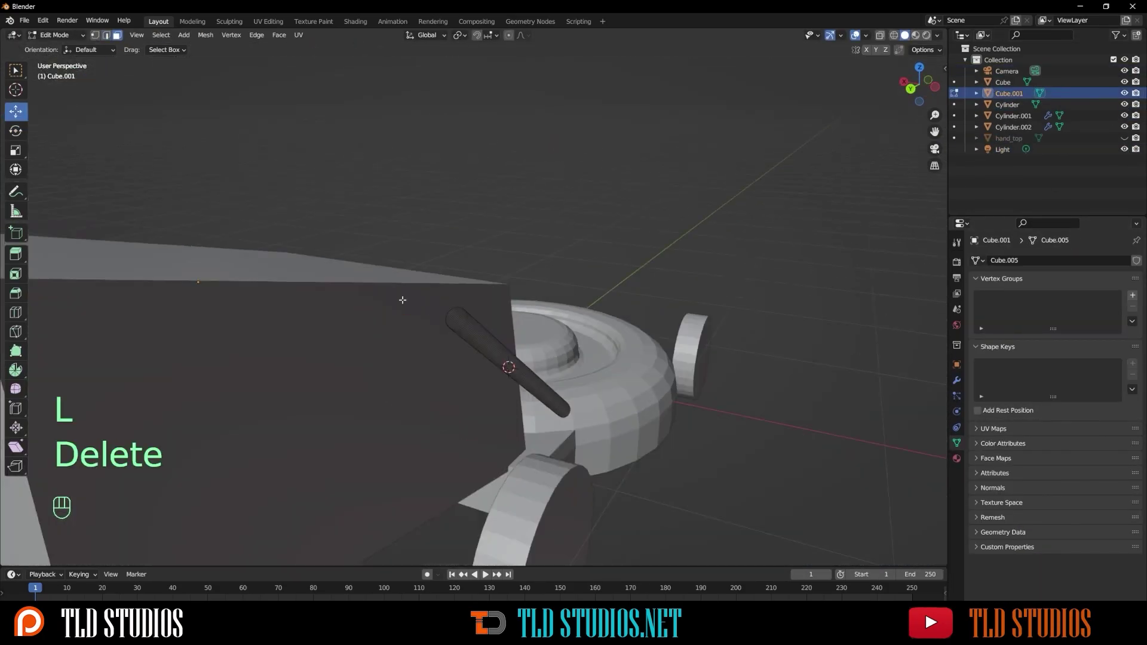
pyautogui.press('Tab')
pyautogui.click(1120, 334)
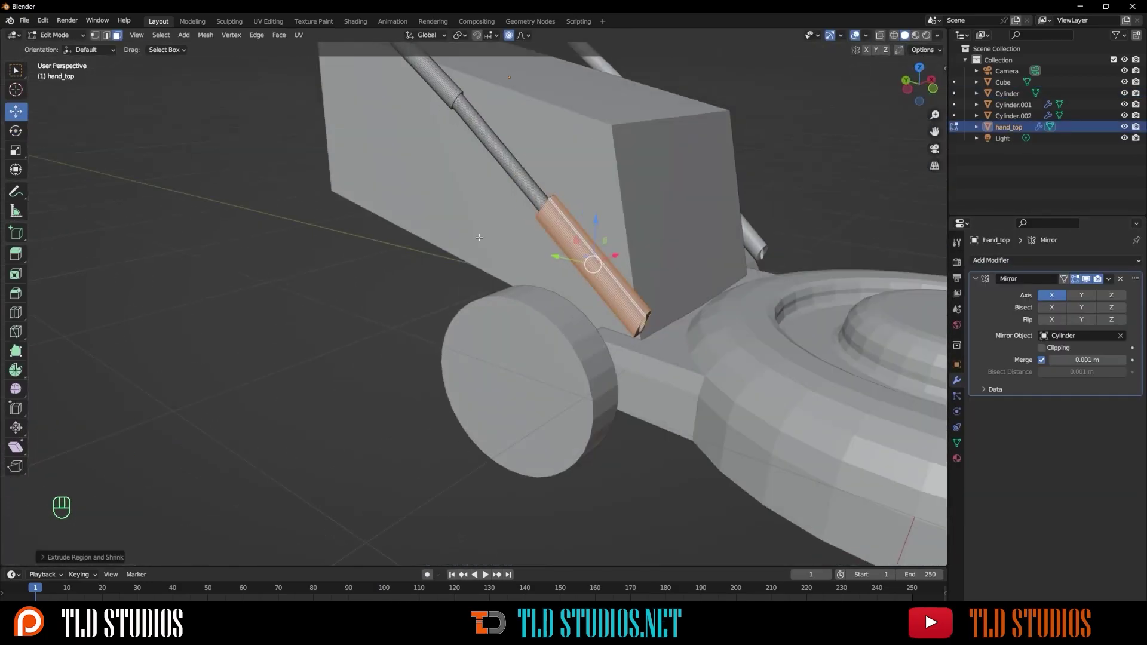
# Step: Inspect the handle's top bend and the deck, then return to editing the deck mesh
pyautogui.moveTo(511, 321); pyautogui.dragTo(303, 247, button='middle')
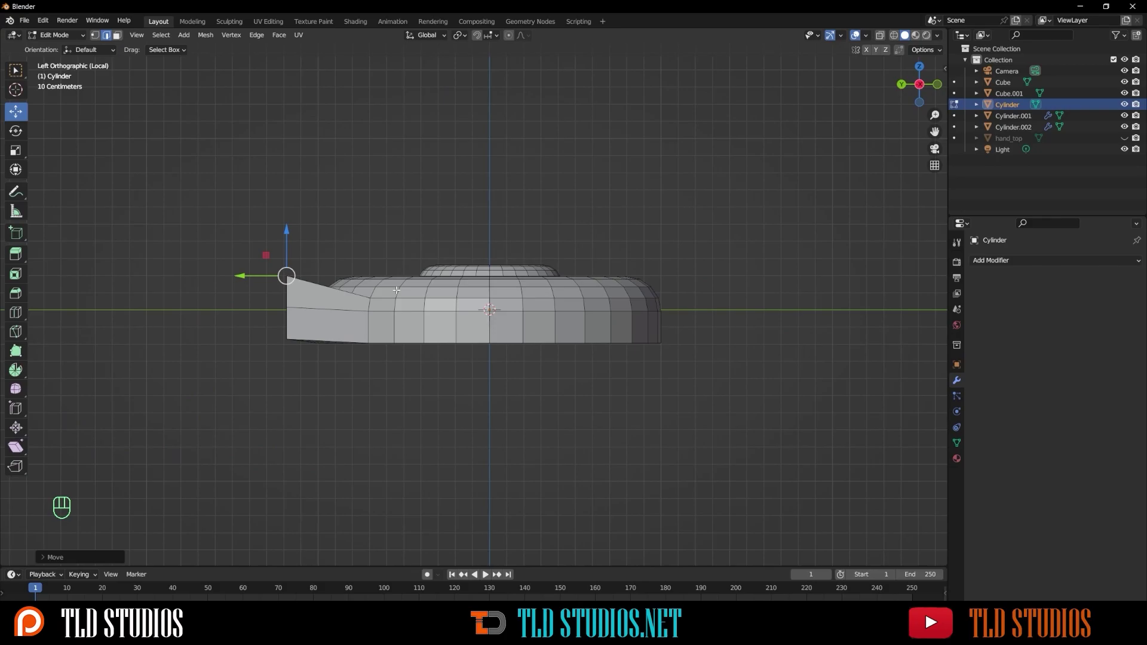
pyautogui.moveTo(396, 289); pyautogui.dragTo(514, 481, button='middle')
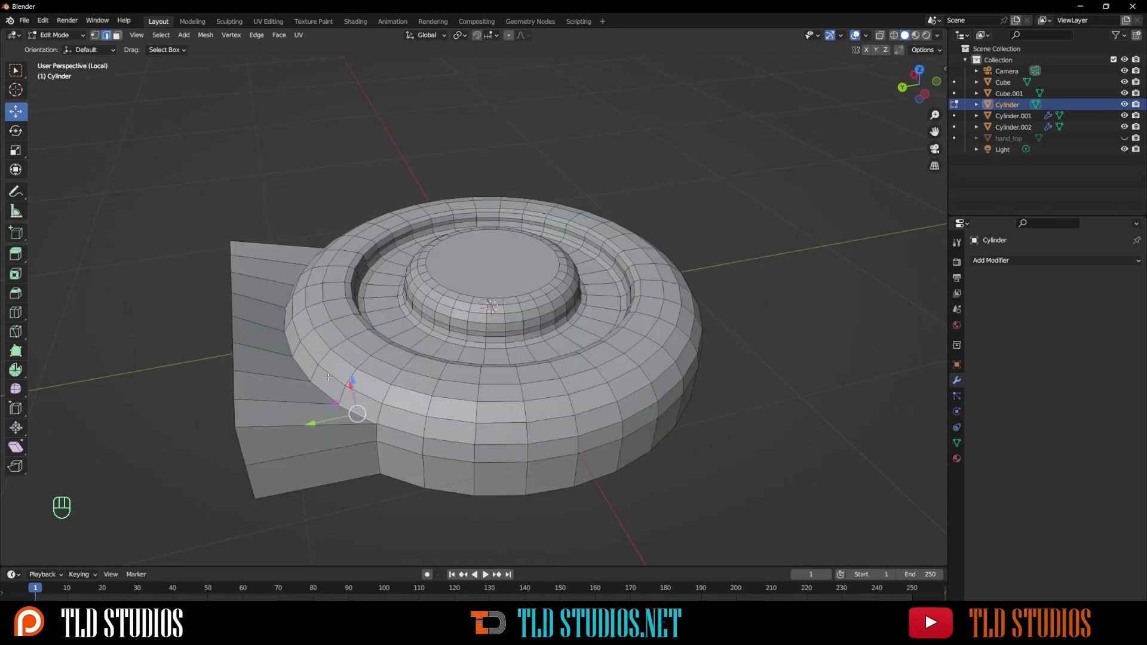
pyautogui.press('KP_Divide')
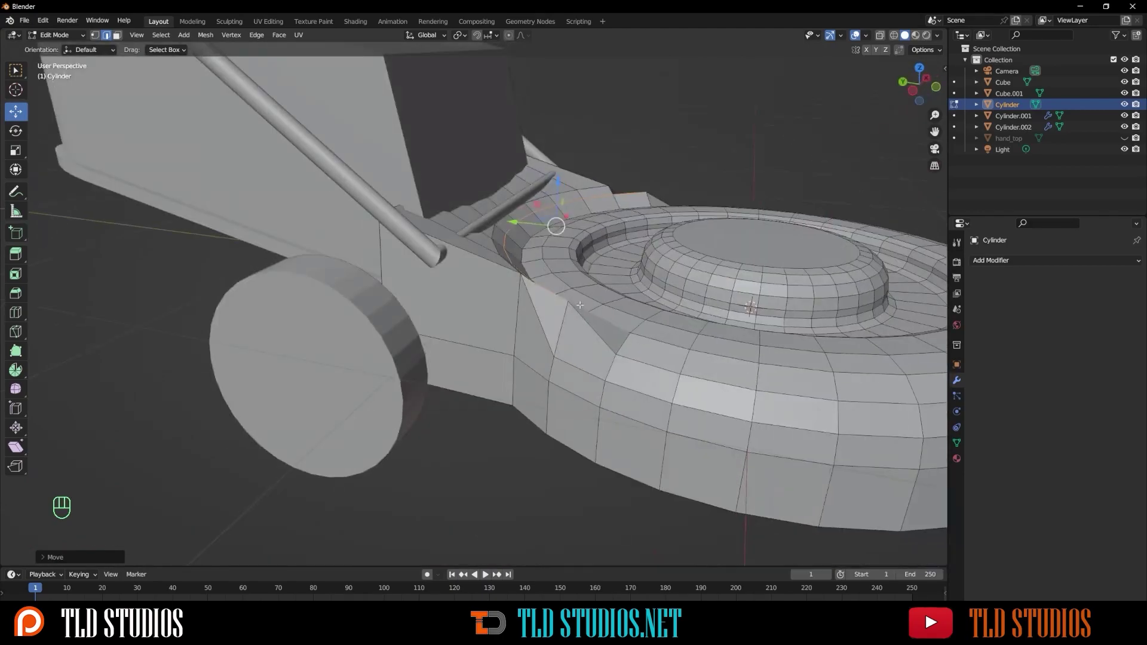
pyautogui.moveTo(513, 481)
pyautogui.mouseDown(button='middle')
pyautogui.moveTo(742, 434)
pyautogui.moveTo(681, 385)
pyautogui.mouseUp(button='middle')
pyautogui.press('Tab')
pyautogui.scroll(-5, 574, 306)
pyautogui.moveTo(456, 240); pyautogui.dragTo(567, 320, button='middle')
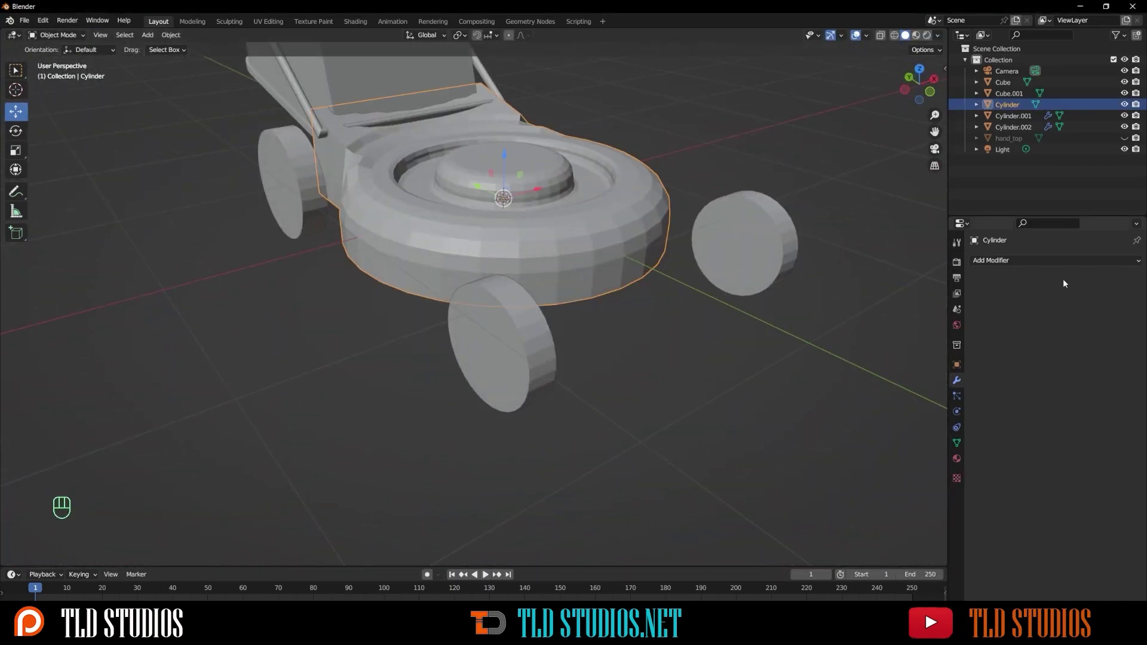
pyautogui.press('Tab')
# Step: Separate the deck ring and stretch it sideways into the front lip
pyautogui.press('p')
pyautogui.click(568, 319)
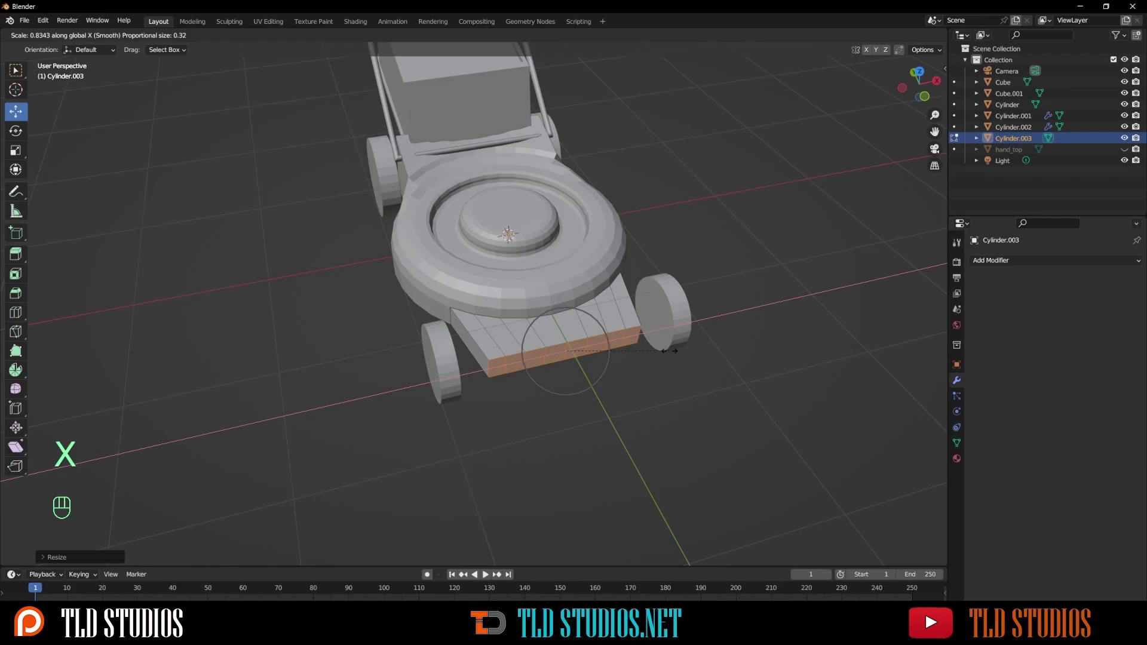
pyautogui.press('2')
pyautogui.moveTo(674, 350); pyautogui.dragTo(410, 278, button='middle')
pyautogui.press('g')
pyautogui.press('g')
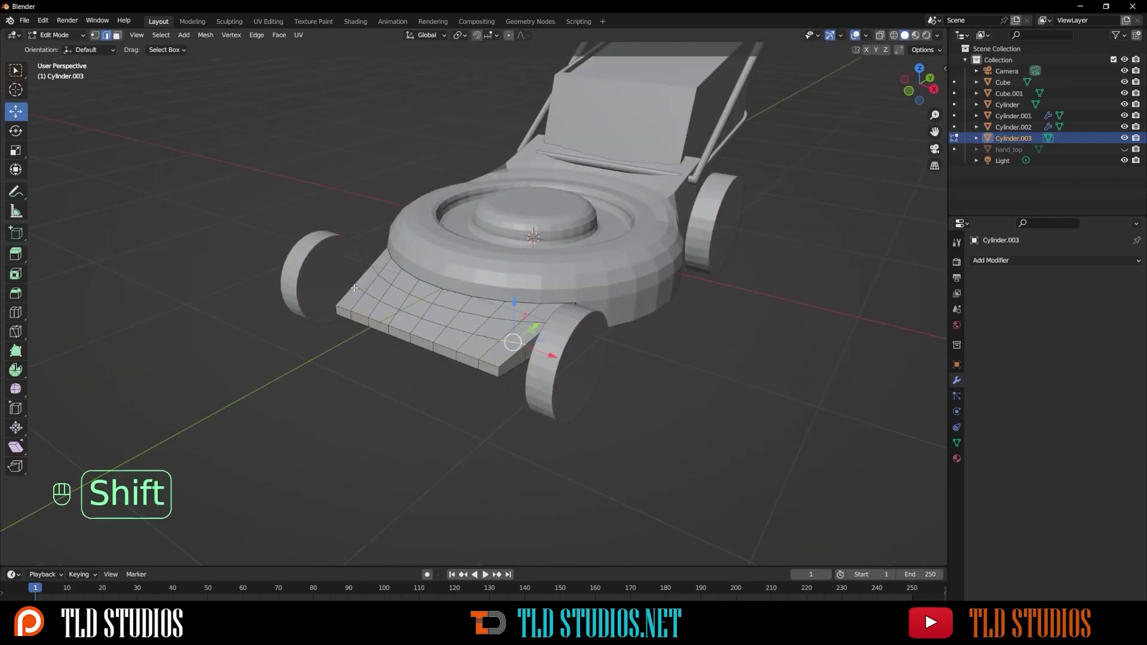
pyautogui.moveTo(470, 321); pyautogui.dragTo(538, 296, button='middle')
# Step: Save the file under a new name in the LAWNMOWER folder
pyautogui.press('Tab')
pyautogui.scroll(-4, 538, 296)
pyautogui.click(24, 20)
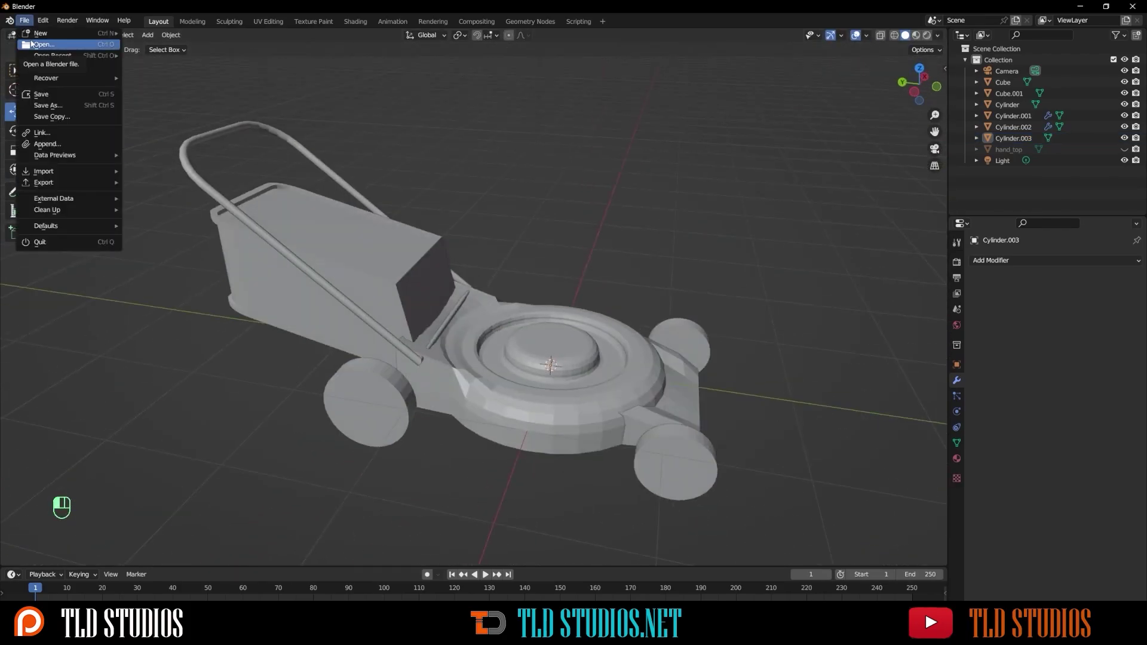
pyautogui.click(44, 105)
pyautogui.press('Tab')
pyautogui.press('Tab')
pyautogui.press('Tab')
# Step: Add a cylinder, shrink it, and stretch it taller along Z
pyautogui.press('3')
pyautogui.hotkey('shift', 'd')
pyautogui.press('s')
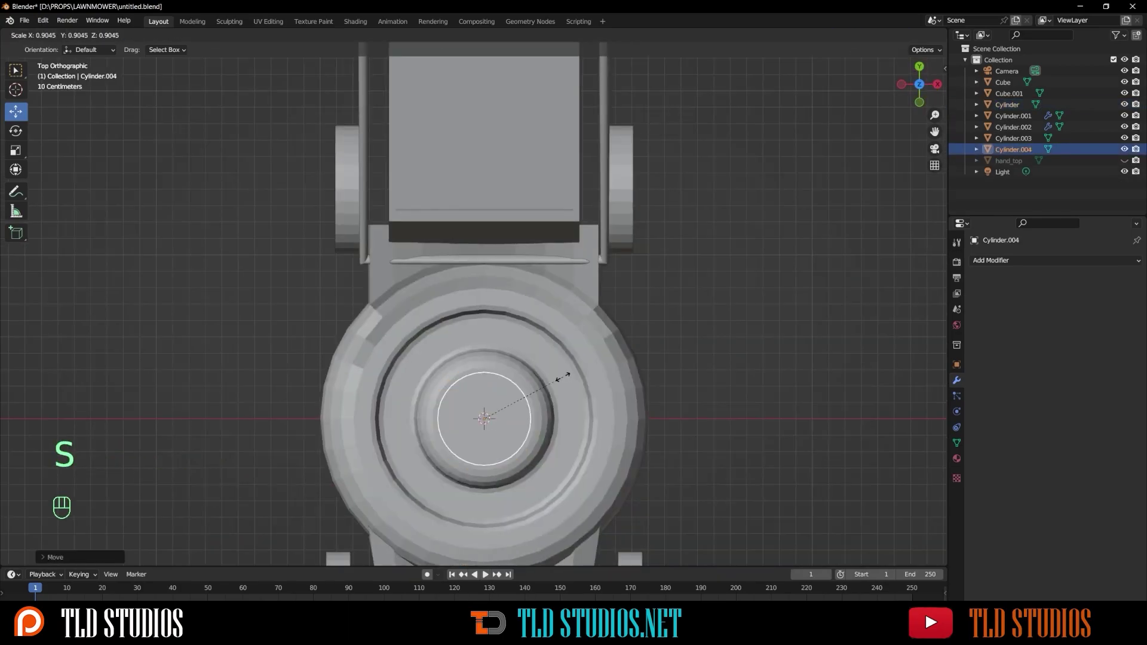
pyautogui.press('Tab')
pyautogui.press('3')
pyautogui.press('s')
pyautogui.press('z')
pyautogui.moveTo(682, 269)
pyautogui.mouseDown(button='middle')
pyautogui.moveTo(781, 291)
pyautogui.moveTo(598, 269)
pyautogui.mouseUp(button='middle')
pyautogui.scroll(5, 780, 291)
# Step: Inset the cylinder's top face and add an edge loop around its side
pyautogui.press('Tab')
pyautogui.press('i')
pyautogui.press('s')
pyautogui.click(781, 291)
pyautogui.hotkey('ctrl', 'r')
pyautogui.click(597, 270)
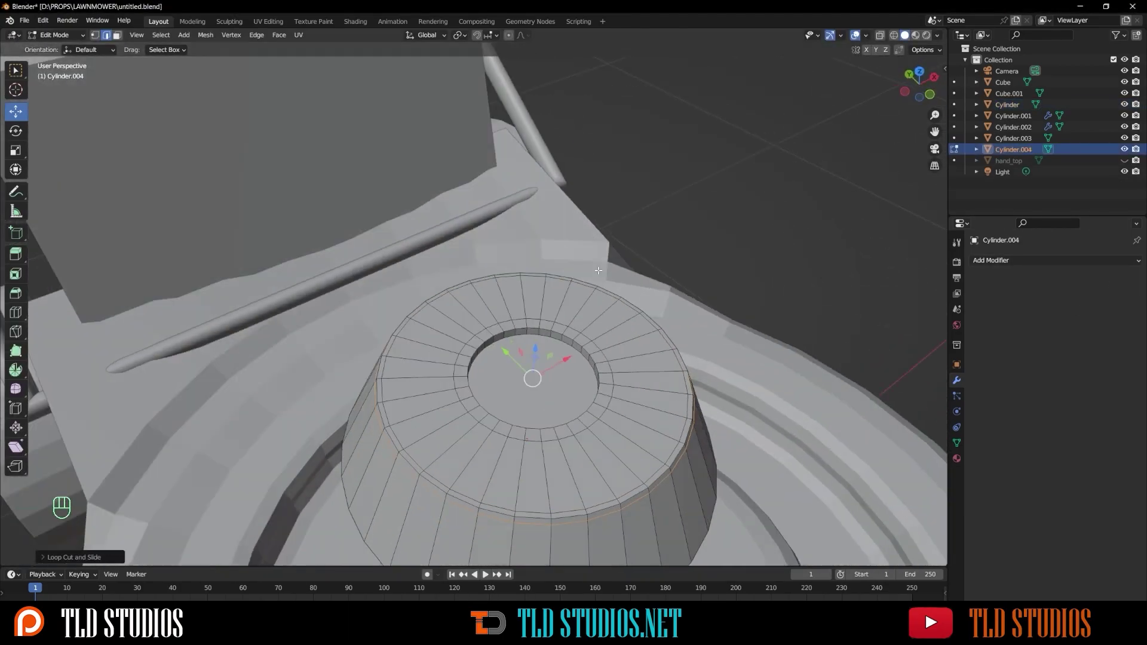
pyautogui.moveTo(423, 364); pyautogui.dragTo(512, 325, button='middle')
# Step: Inset the side faces and delete them, leaving a slatted cage
pyautogui.hotkey('ctrl', 'r')
pyautogui.click(512, 325)
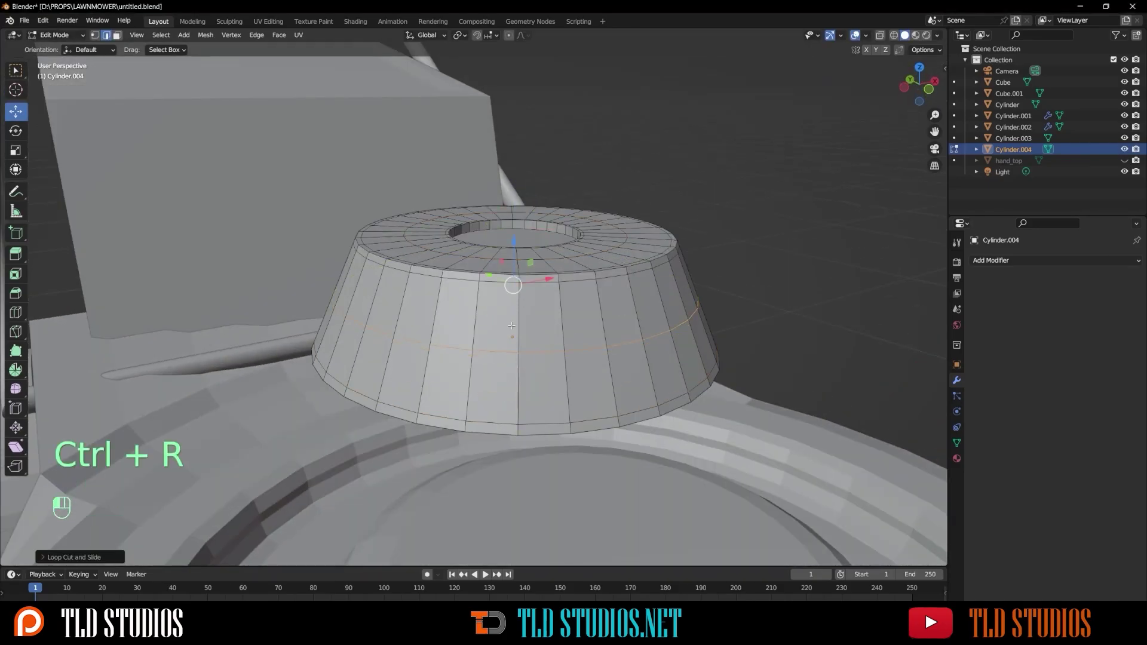
pyautogui.click(620, 353)
pyautogui.moveTo(620, 353); pyautogui.dragTo(456, 356, button='middle')
pyautogui.press('Delete')
pyautogui.click(448, 420)
pyautogui.scroll(-5, 421, 242)
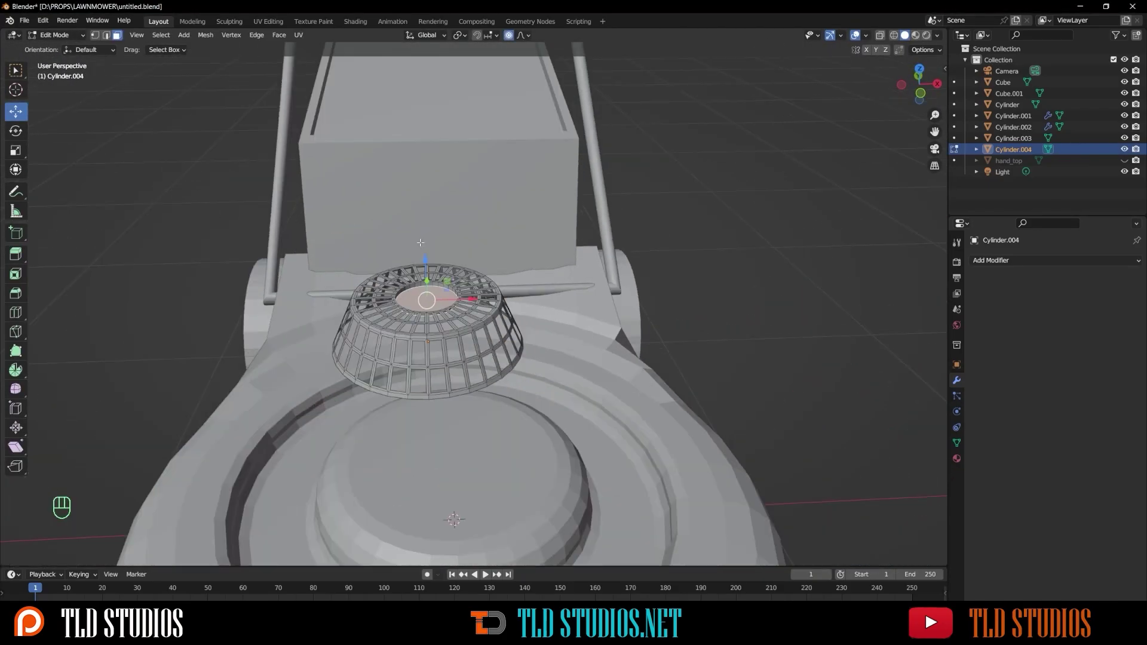
pyautogui.click(495, 250)
pyautogui.press('Tab')
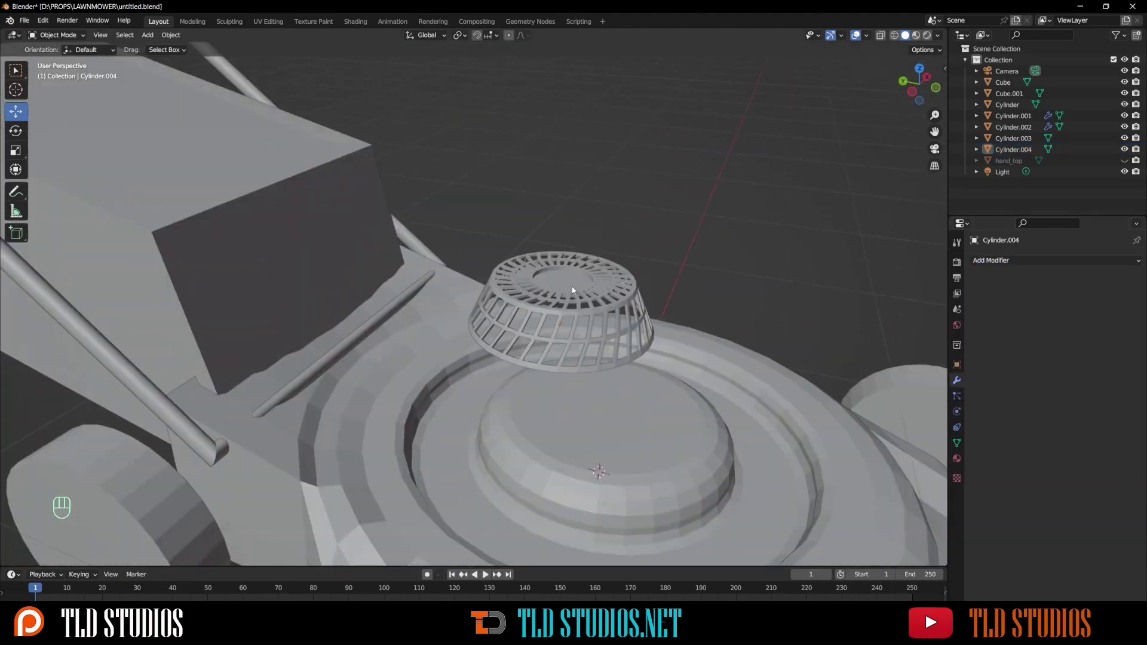
pyautogui.scroll(-5, 573, 286)
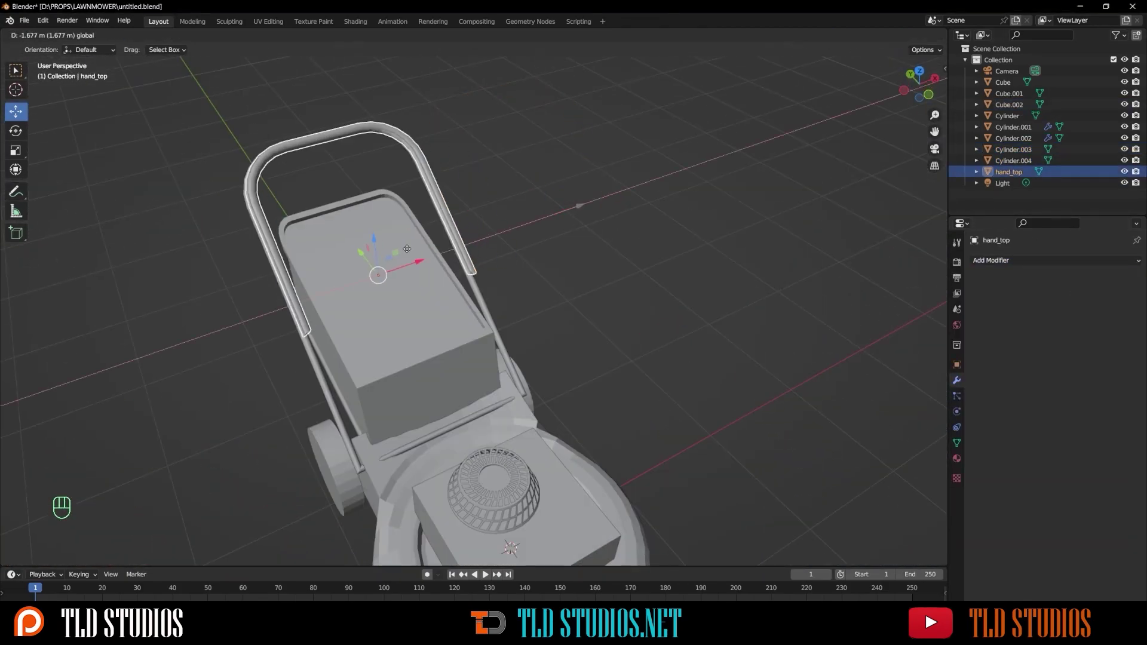
# Step: Add a cube, stretch it into a long engine block, and extrude an edge
pyautogui.press('Delete')
pyautogui.hotkey('ctrl', 'z')
pyautogui.hotkey('ctrl', 'z')
pyautogui.moveTo(406, 249); pyautogui.dragTo(598, 236, button='middle')
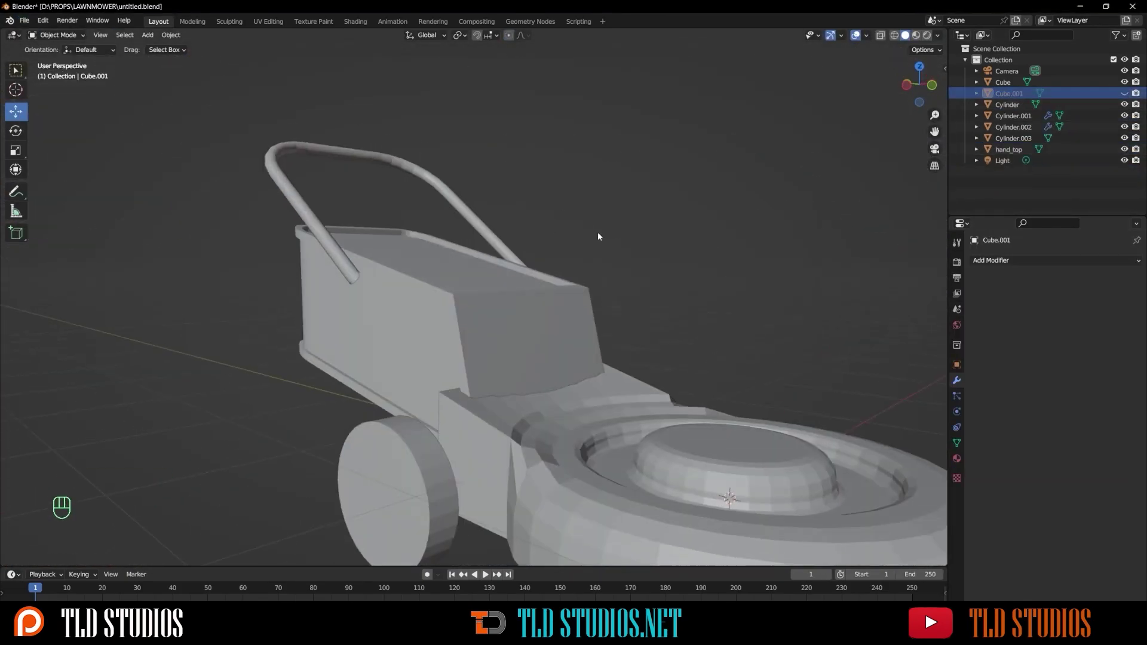
pyautogui.scroll(3, 599, 237)
pyautogui.scroll(-8, 331, 270)
pyautogui.hotkey('shift', 'a')
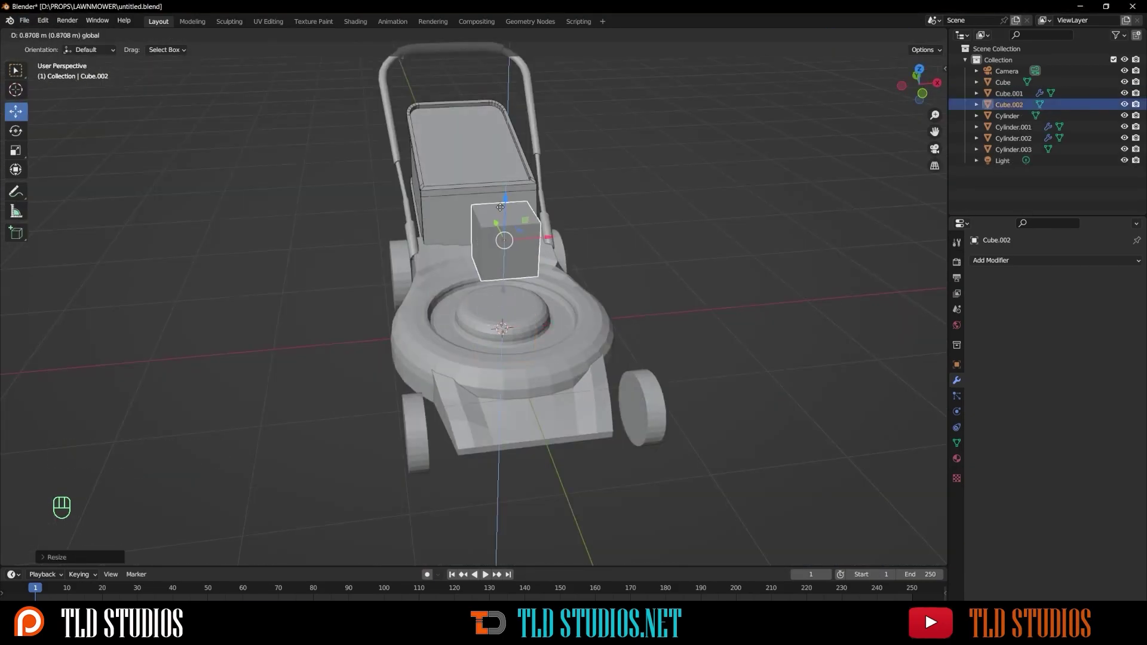
pyautogui.press('s')
pyautogui.scroll(4, 574, 324)
pyautogui.press('Tab')
pyautogui.press('KP_7')
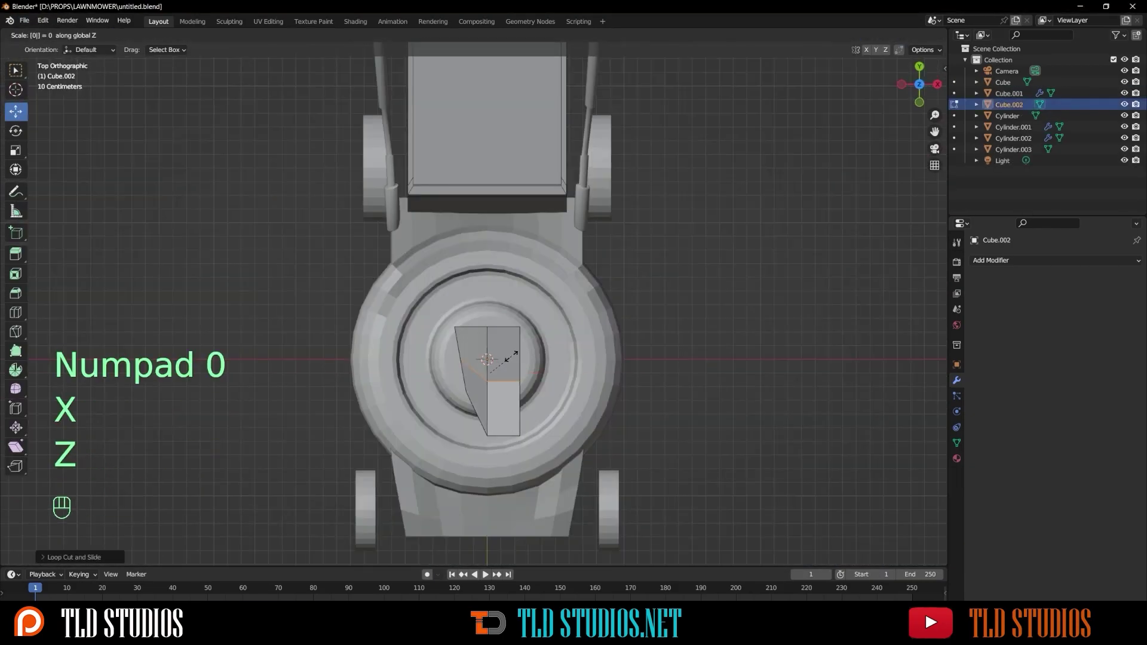
pyautogui.scroll(3, 502, 359)
pyautogui.press('e')
pyautogui.rightClick(632, 347)
pyautogui.press('KP_7')
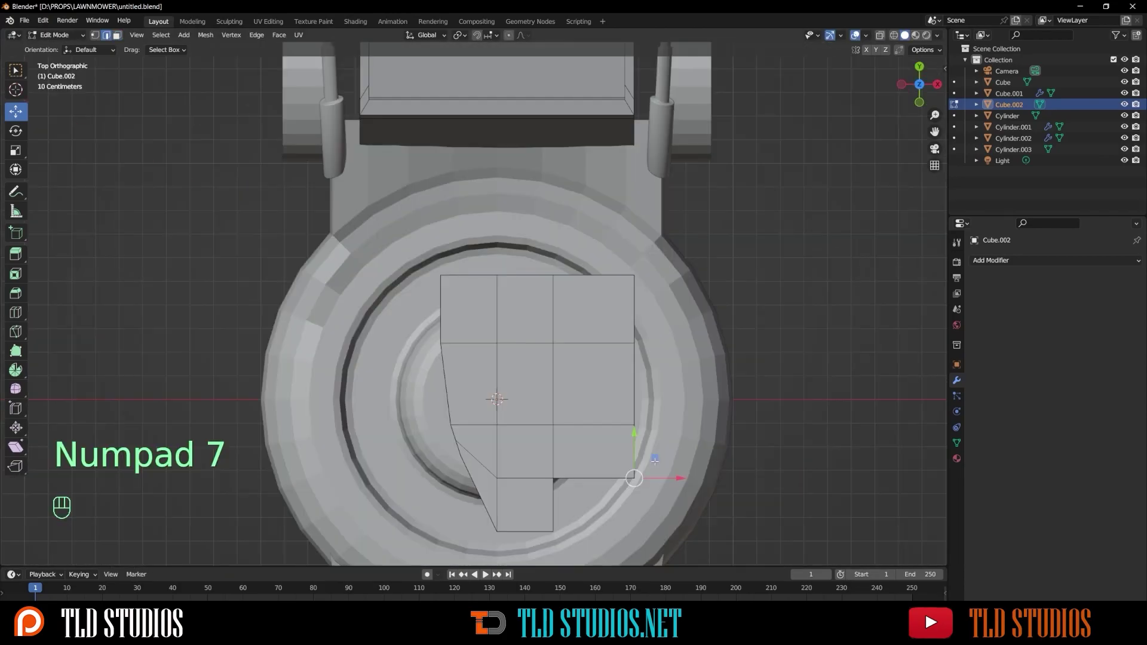
pyautogui.click(563, 353)
pyautogui.moveTo(563, 355)
pyautogui.mouseDown(button='middle')
pyautogui.moveTo(509, 222)
pyautogui.moveTo(516, 308)
pyautogui.mouseUp(button='middle')
# Step: Cut a round recess into the engine block and separate duplicated faces into a new object
pyautogui.press('Tab')
pyautogui.press('KP_7')
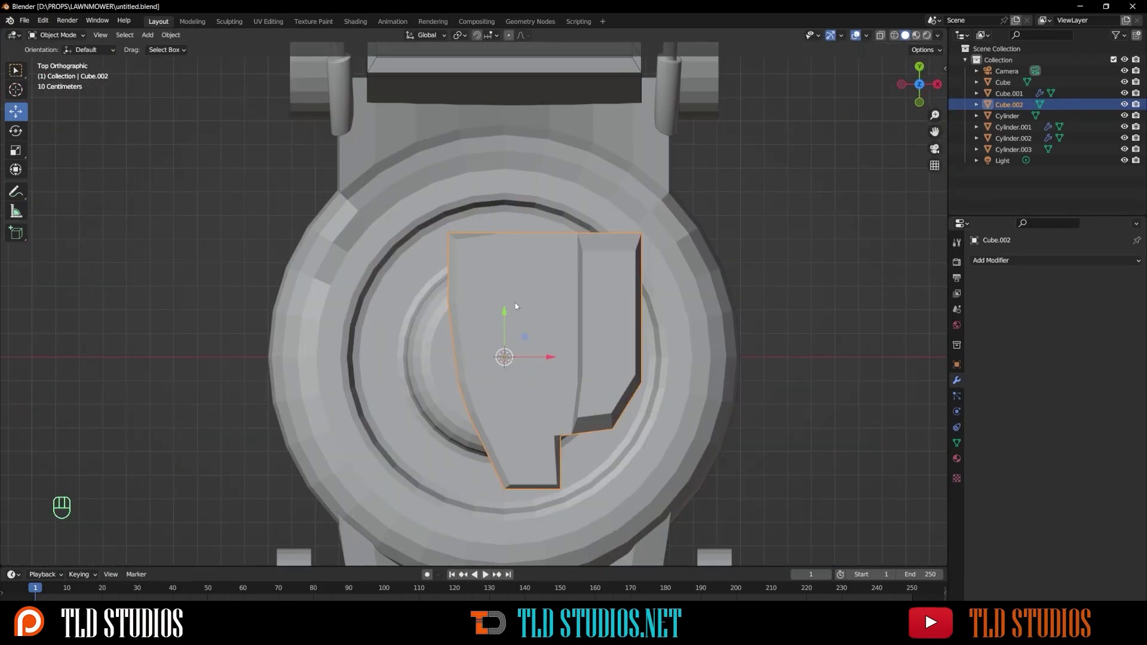
pyautogui.click(452, 294)
pyautogui.moveTo(598, 194); pyautogui.dragTo(466, 269, button='middle')
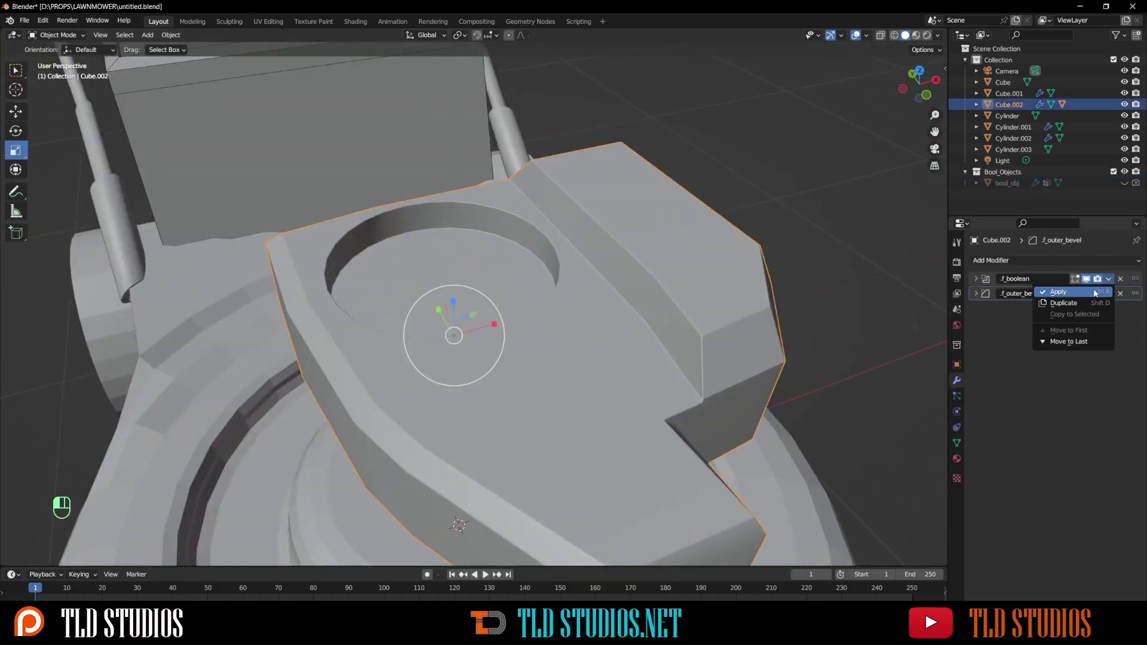
pyautogui.press('Tab')
pyautogui.hotkey('shift', 'd')
pyautogui.press('p')
# Step: Inset the separated piece's faces individually and turn it into a wire grille
pyautogui.press('Tab')
pyautogui.click(449, 233)
pyautogui.press('Tab')
pyautogui.press('i')
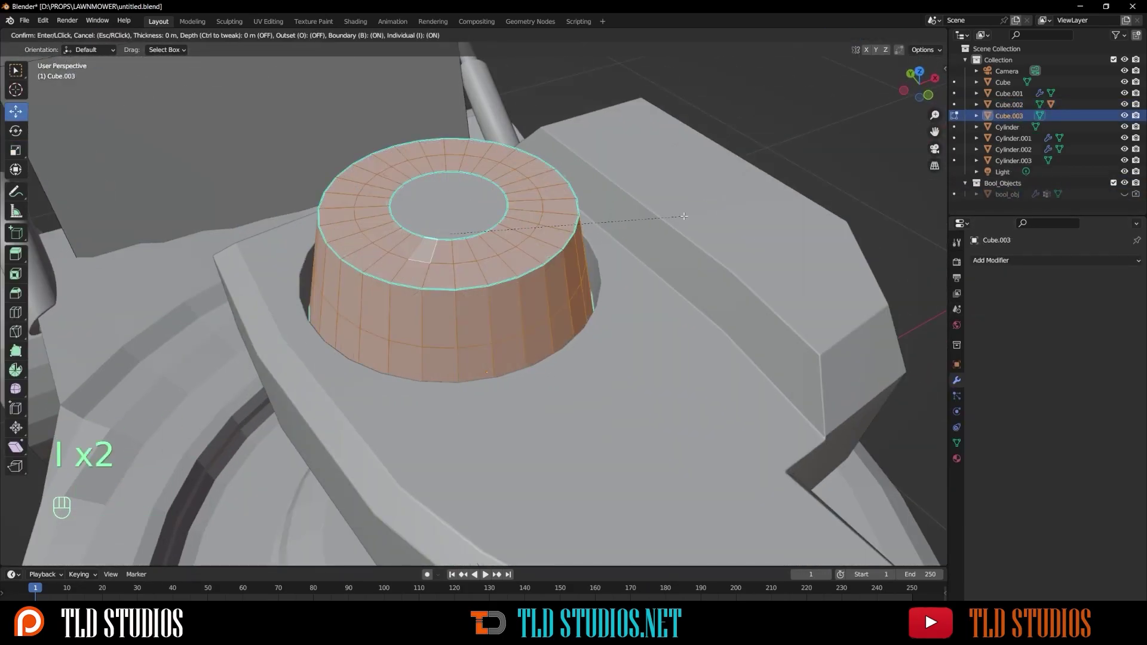
pyautogui.click(683, 216)
pyautogui.press('Tab')
pyautogui.click(1055, 261)
pyautogui.scroll(-5, 487, 436)
# Step: Select the engine block and step back through recent changes with undo and redo
pyautogui.moveTo(610, 321); pyautogui.dragTo(644, 247, button='middle')
pyautogui.click(644, 248)
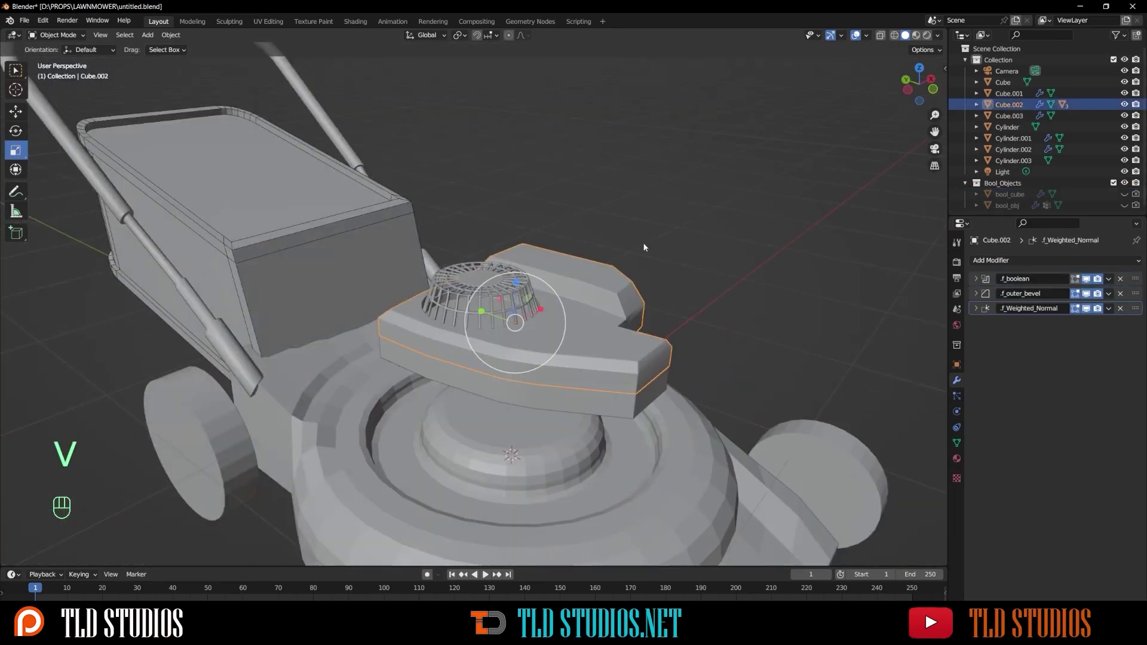
pyautogui.hotkey('ctrl', 'shift', 'z')
pyautogui.hotkey('ctrl', 'shift', 'z')
pyautogui.hotkey('ctrl', 'shift', 'z')
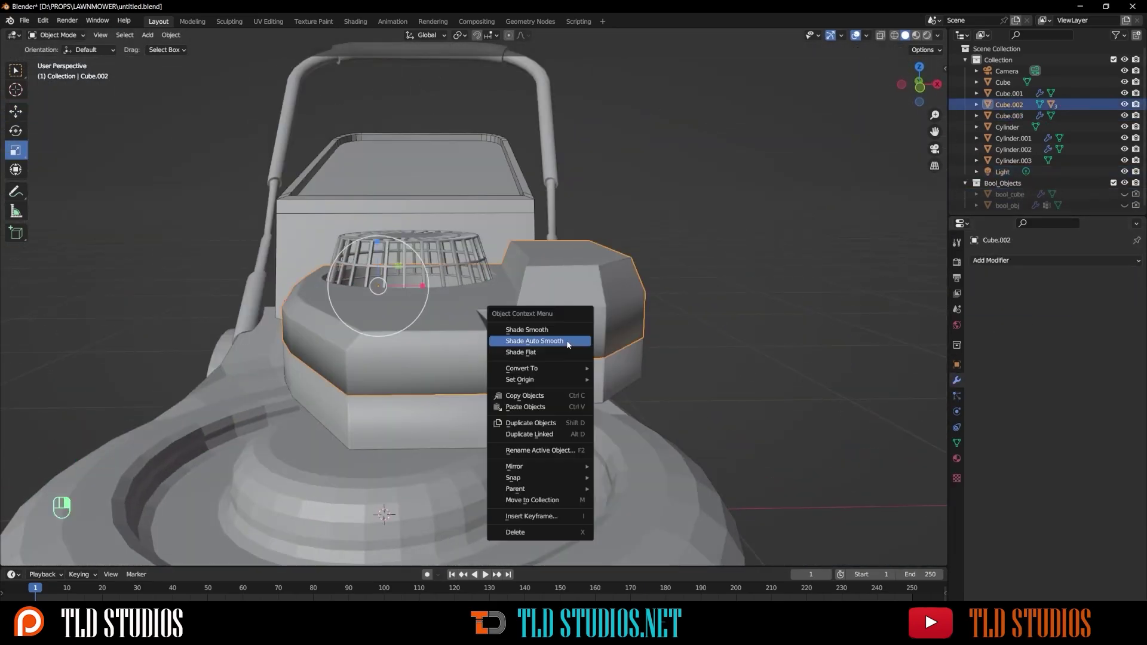
pyautogui.hotkey('ctrl', 'z')
pyautogui.hotkey('ctrl', 'z')
pyautogui.hotkey('ctrl', 'z')
pyautogui.press('g')
# Step: Shrink the cylinder, extrude its face outward, and bevel its edges
pyautogui.press('s')
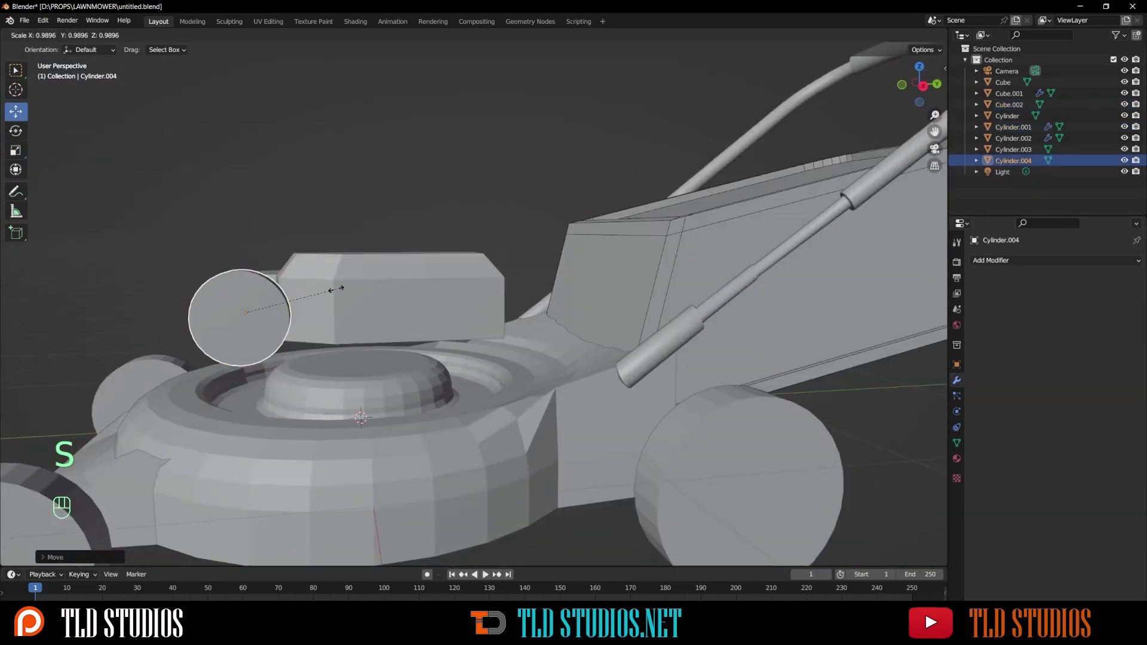
pyautogui.press('e')
pyautogui.press('Tab')
pyautogui.press('Tab')
pyautogui.hotkey('ctrl', 'b')
pyautogui.press('Tab')
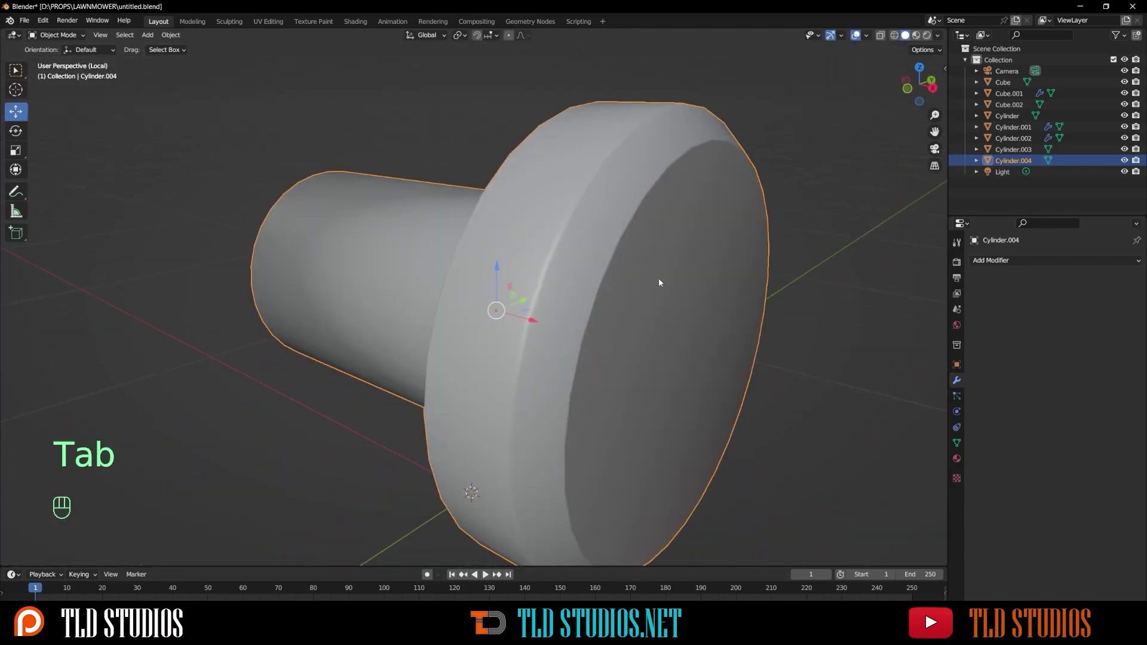
pyautogui.press('KP_Divide')
# Step: Shrink a new cylinder and inset its top face
pyautogui.press('s')
pyautogui.press('Tab')
pyautogui.press('i')
pyautogui.press('2')
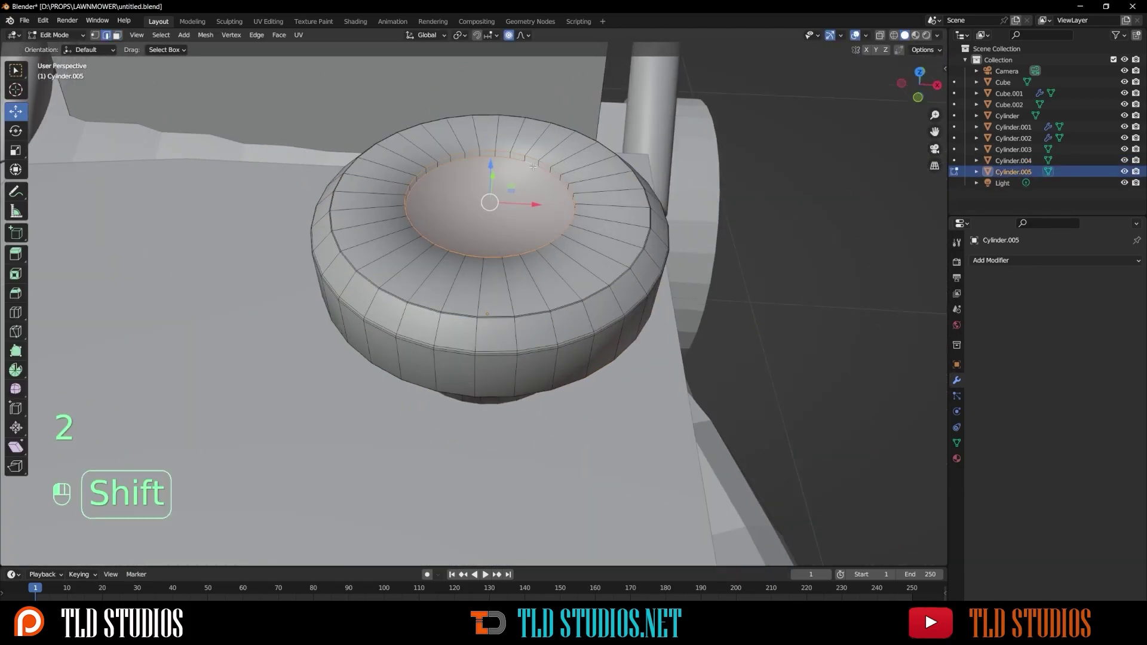
pyautogui.press('Tab')
# Step: Smooth the mower deck with a level-1 Subdivision modifier
pyautogui.moveTo(534, 168)
pyautogui.mouseDown(button='middle')
pyautogui.moveTo(574, 268)
pyautogui.moveTo(628, 288)
pyautogui.mouseUp(button='middle')
pyautogui.click(449, 342)
pyautogui.hotkey('ctrl', '1')
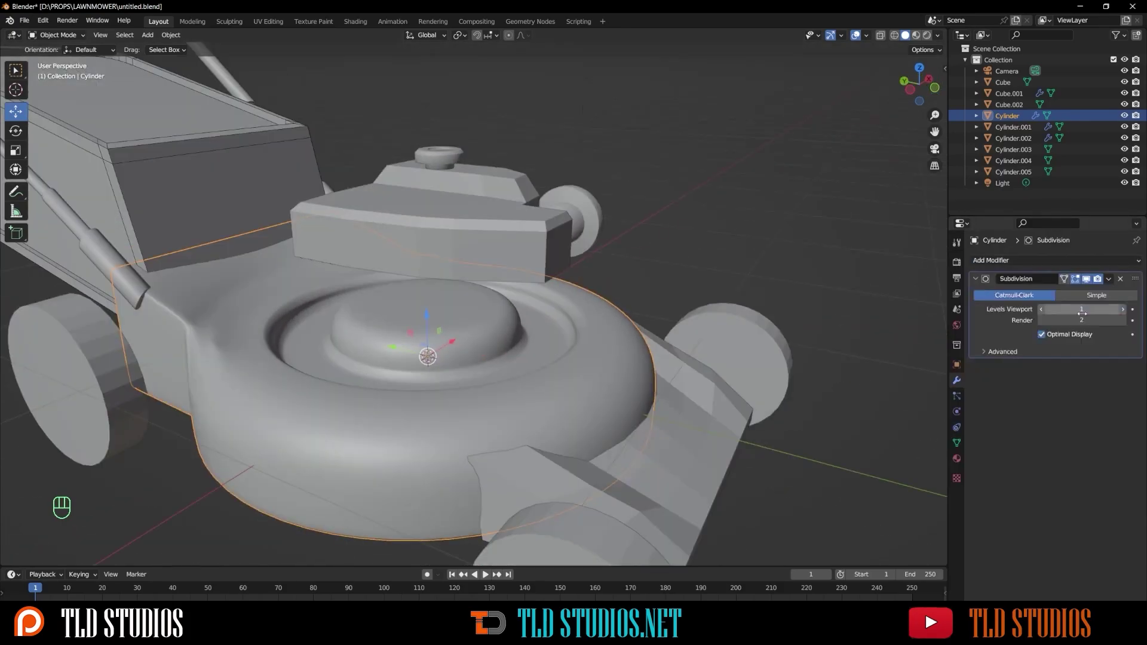
# Step: Try loop cuts on the box part, then undo those edits
pyautogui.click(596, 214)
pyautogui.press('Tab')
pyautogui.hotkey('ctrl', 'r')
pyautogui.press('Tab')
pyautogui.press('Tab')
pyautogui.press('1')
pyautogui.moveTo(538, 269)
pyautogui.keyDown('shift'); pyautogui.mouseDown(button='middle')
pyautogui.moveTo(589, 262)
pyautogui.moveTo(502, 215)
pyautogui.moveTo(443, 285)
pyautogui.mouseUp(button='middle'); pyautogui.keyUp('shift')
pyautogui.hotkey('ctrl', 'z')
pyautogui.hotkey('ctrl', 'z')
pyautogui.hotkey('ctrl', 'z')
pyautogui.press('Tab')
# Step: Inset a cylinder's top face and push the inner face down into a grill
pyautogui.press('Tab')
pyautogui.press('i')
pyautogui.click(525, 270)
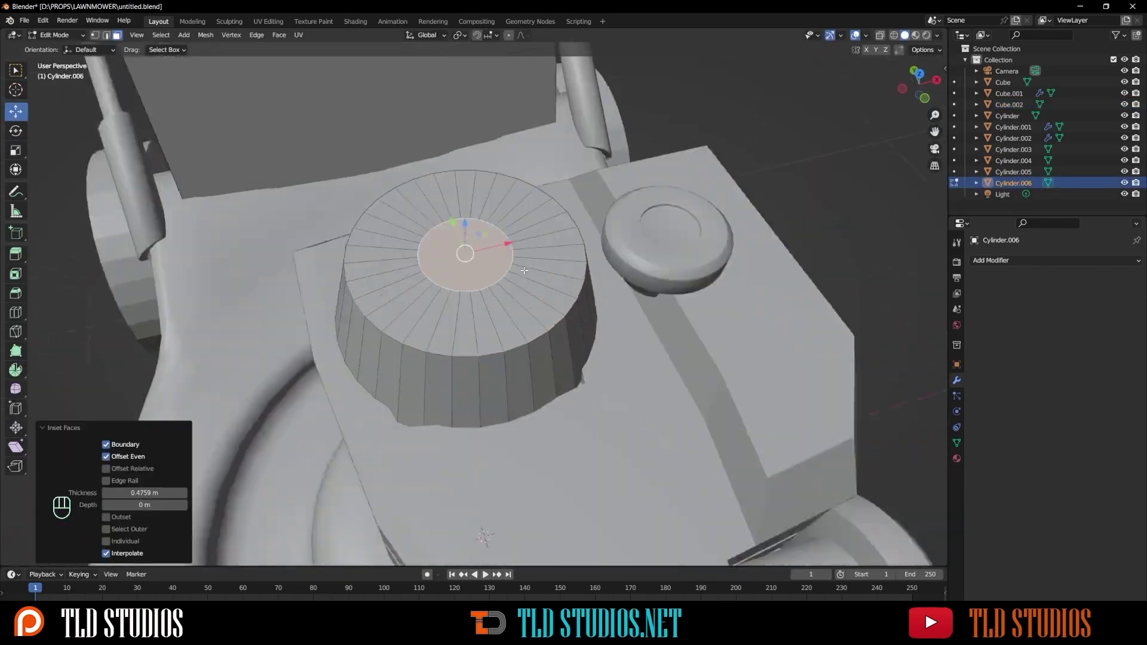
pyautogui.press('e')
pyautogui.click(484, 296)
pyautogui.hotkey('ctrl', 'i')
pyautogui.keyDown('shift'); pyautogui.click(441, 315); pyautogui.keyUp('shift')
pyautogui.click(642, 363)
pyautogui.press('Tab')
pyautogui.press('Tab')
# Step: Apply the cage's scale, then add and scale a new box
pyautogui.hotkey('ctrl', 'a')
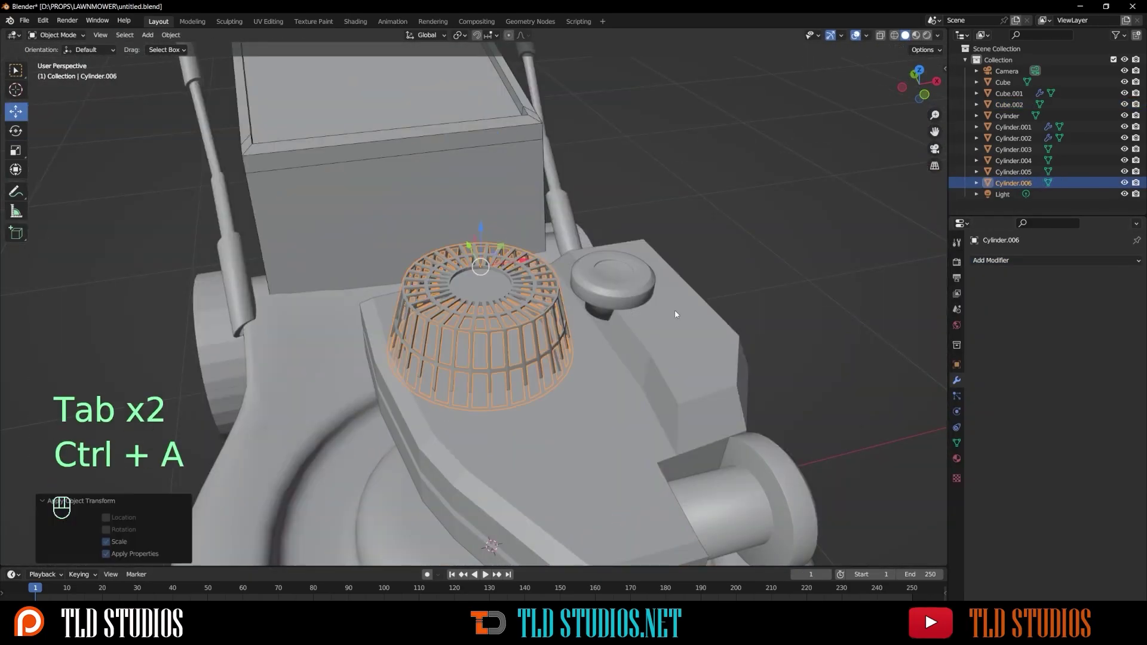
pyautogui.press('s')
pyautogui.hotkey('shift', 'a')
pyautogui.press('s')
# Step: Confirm the box size, then place a new sideways cylinder on the engine front
pyautogui.click(596, 323)
pyautogui.scroll(3, 512, 357)
pyautogui.hotkey('shift', 'a')
pyautogui.press('r')
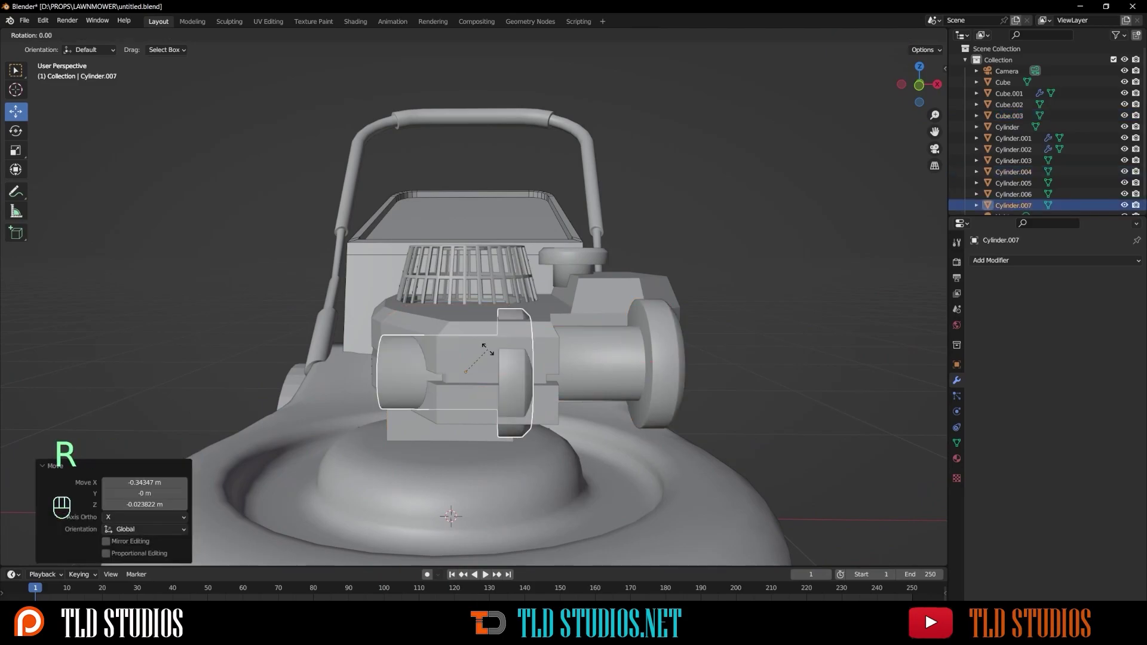
pyautogui.moveTo(512, 356); pyautogui.dragTo(541, 367, button='middle')
pyautogui.press('Tab')
pyautogui.press('Tab')
pyautogui.moveTo(30, 124); pyautogui.dragTo(431, 359, button='middle')
pyautogui.moveTo(457, 364); pyautogui.dragTo(450, 374)
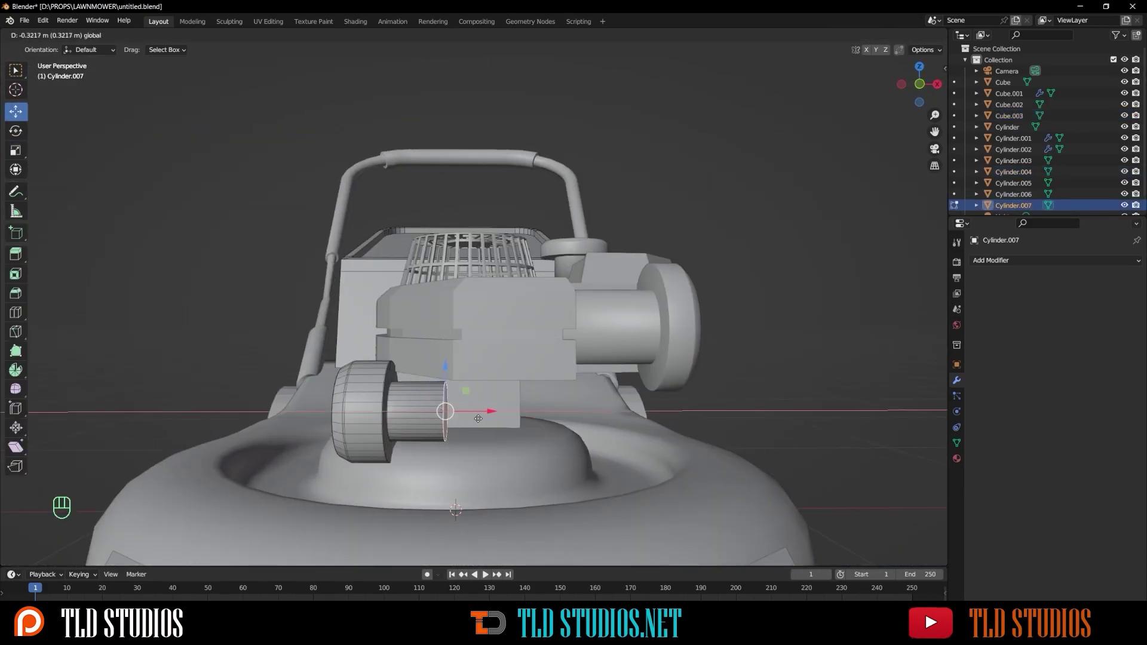
pyautogui.moveTo(573, 412); pyautogui.dragTo(512, 385, button='middle')
# Step: Select the small cylinder's end faces using face select and X-ray
pyautogui.press('Tab')
pyautogui.scroll(5, 589, 475)
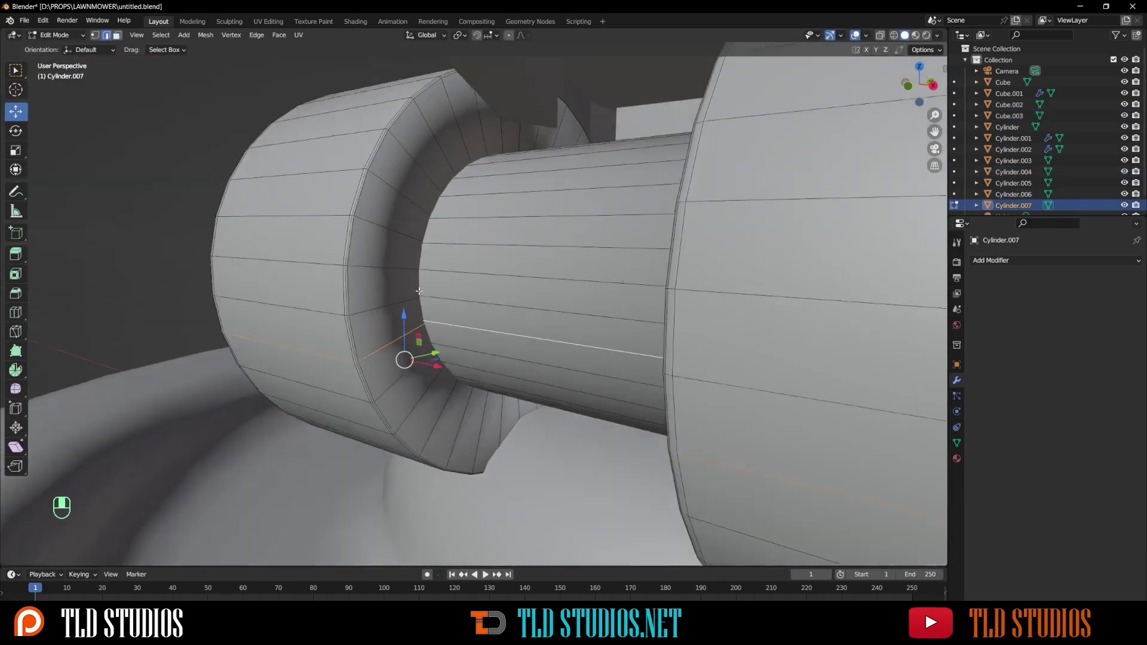
pyautogui.press('3')
pyautogui.hotkey('alt', 'z')
pyautogui.moveTo(552, 330); pyautogui.dragTo(497, 302)
pyautogui.hotkey('alt', 'z')
# Step: Move part of the engine block downward and add loop cuts to it
pyautogui.moveTo(496, 303); pyautogui.dragTo(538, 358, button='middle')
pyautogui.scroll(-3, 538, 360)
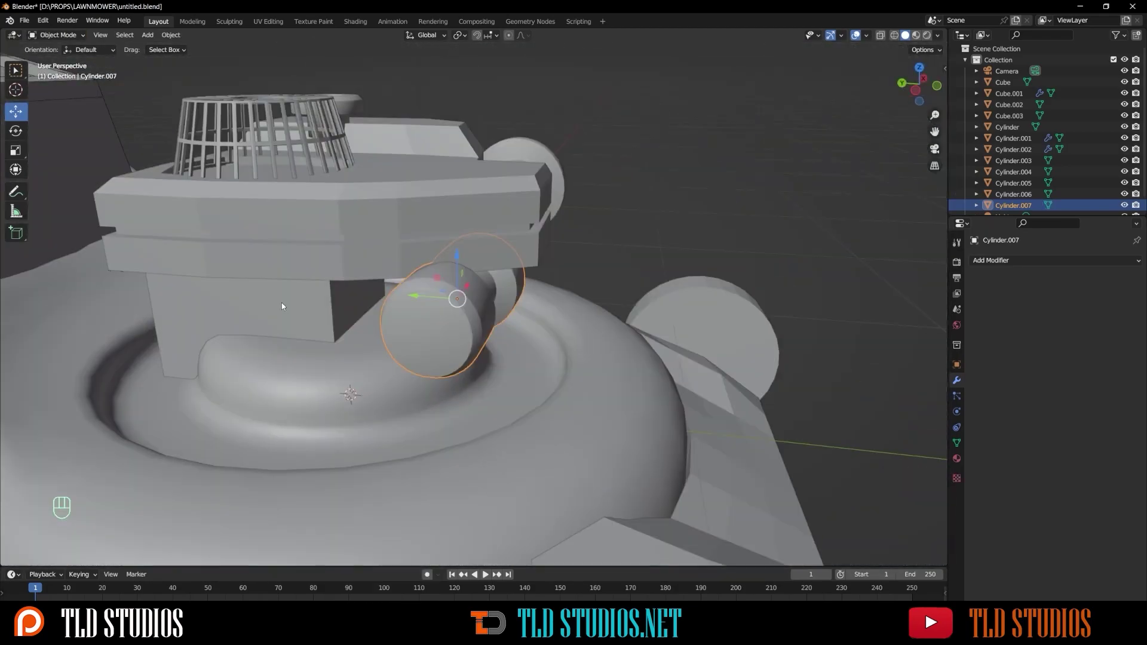
pyautogui.click(282, 303)
pyautogui.moveTo(414, 359); pyautogui.dragTo(430, 392)
pyautogui.hotkey('ctrl', 'r')
# Step: Extrude cooling-fin face strips on the engine block
pyautogui.press('3')
pyautogui.hotkey('alt', 'e')
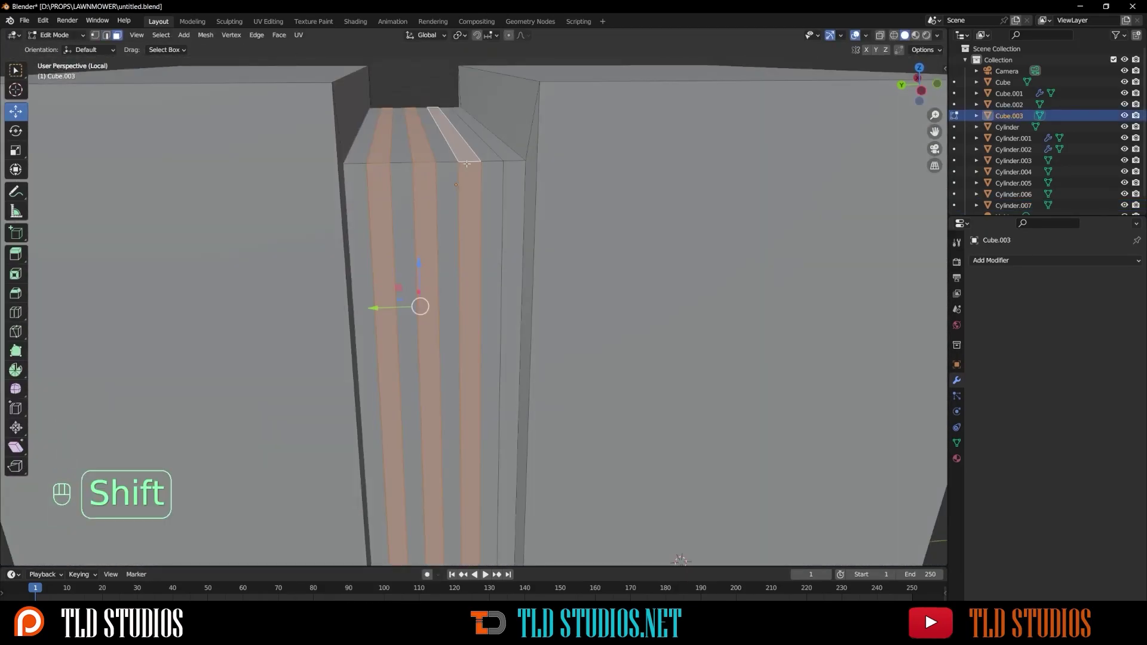
pyautogui.press('Tab')
pyautogui.press('3')
pyautogui.moveTo(579, 430)
pyautogui.mouseDown(button='middle')
pyautogui.moveTo(538, 449)
pyautogui.moveTo(578, 512)
pyautogui.mouseUp(button='middle')
pyautogui.press('e')
pyautogui.hotkey('ctrl', 'd')
pyautogui.hotkey('ctrl', 'z')
# Step: Extrude another selected face on the engine block (Cube.003)
pyautogui.press('Tab')
pyautogui.moveTo(633, 441); pyautogui.dragTo(516, 364, button='middle')
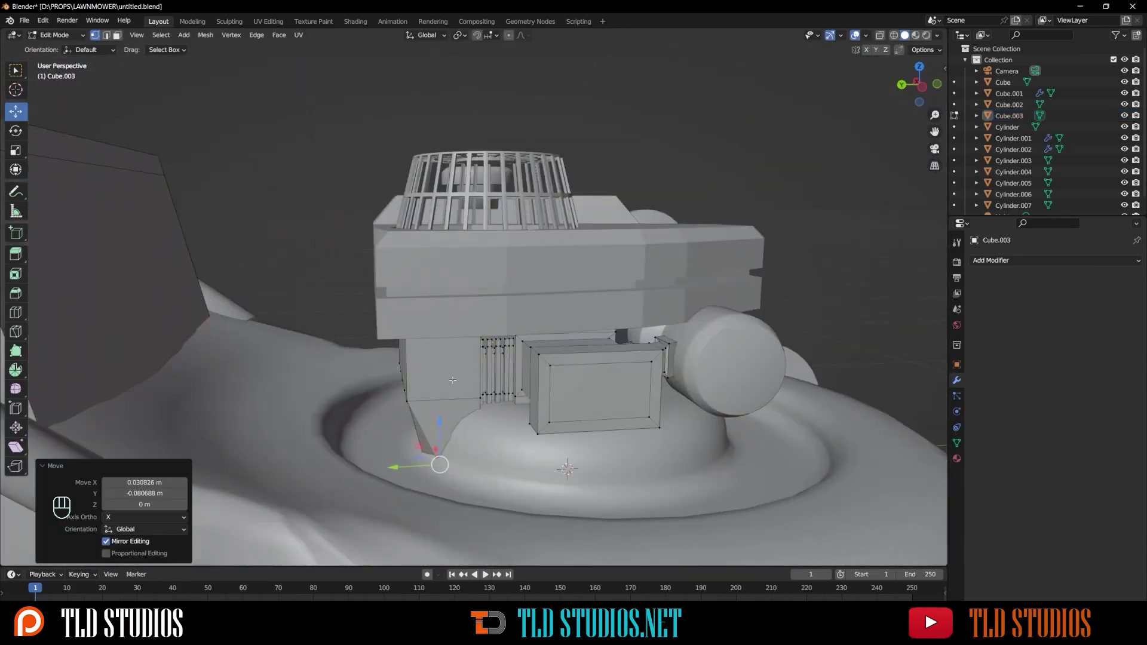
pyautogui.scroll(3, 409, 445)
pyautogui.click(408, 445)
pyautogui.press('e')
# Step: Add a new box beside the deck and scale it down
pyautogui.press('Tab')
pyautogui.moveTo(409, 445); pyautogui.dragTo(466, 377, button='middle')
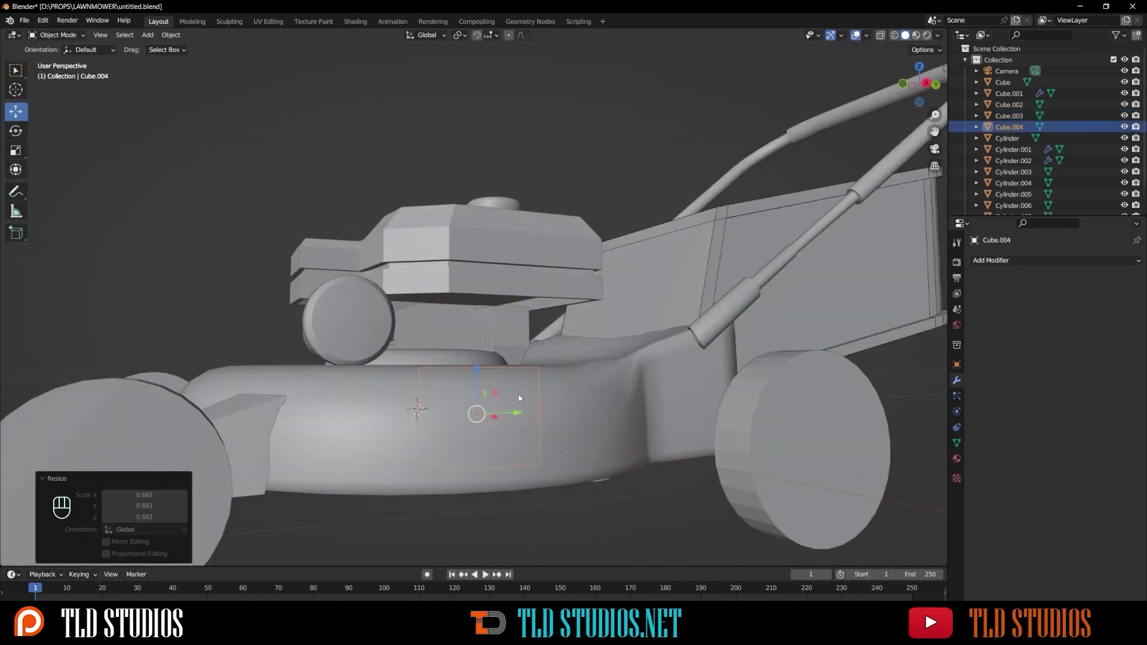
pyautogui.hotkey('shift', 'd')
pyautogui.press('x')
pyautogui.scroll(3, 467, 377)
pyautogui.press('s')
pyautogui.click(567, 313)
# Step: Bevel the box's edges to round it
pyautogui.press('Tab')
pyautogui.hotkey('ctrl', 'b')
pyautogui.moveTo(568, 313)
pyautogui.mouseDown(button='middle')
pyautogui.moveTo(585, 343)
pyautogui.moveTo(438, 340)
pyautogui.mouseUp(button='middle')
pyautogui.click(625, 346)
pyautogui.scroll(-5, 625, 346)
pyautogui.press('f')
# Step: Save the file with Ctrl+S
pyautogui.press('Tab')
pyautogui.hotkey('ctrl', 's')
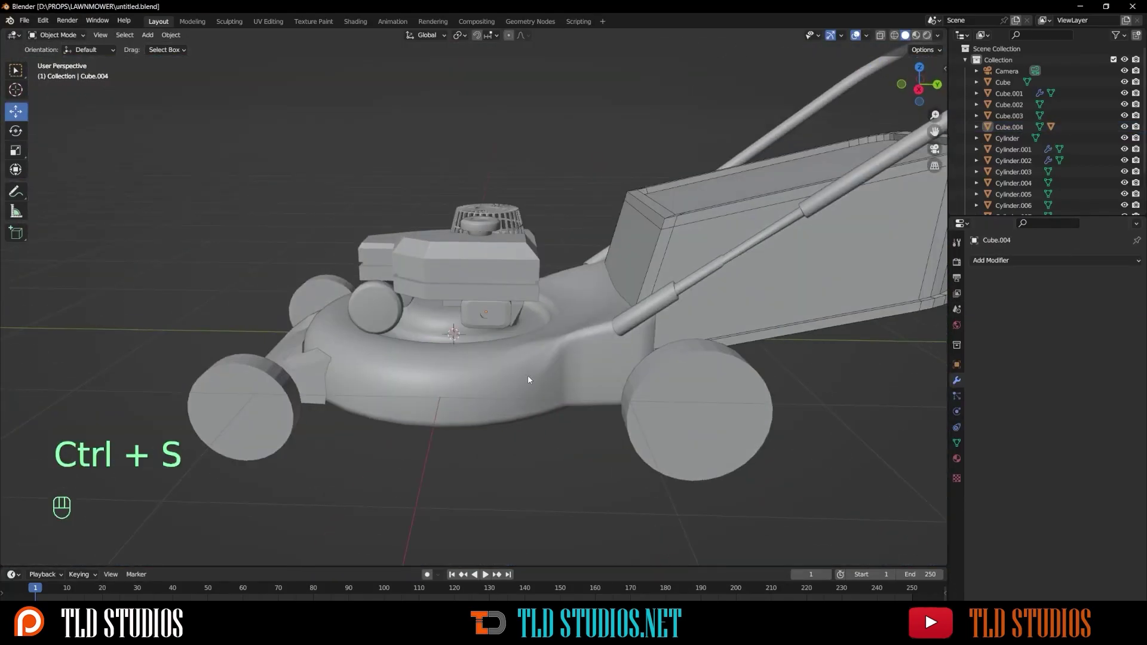
pyautogui.moveTo(529, 380); pyautogui.dragTo(552, 371, button='middle')
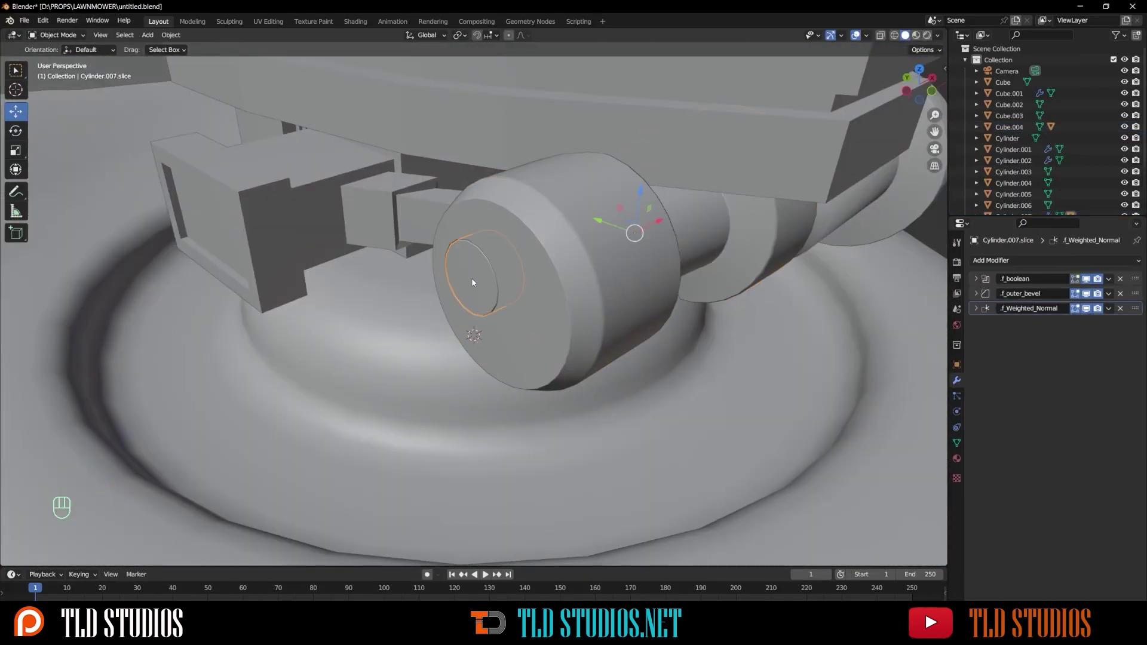
# Step: Cut the round part beside the engine with a rectangular BoxCutter cutter
pyautogui.click(539, 280)
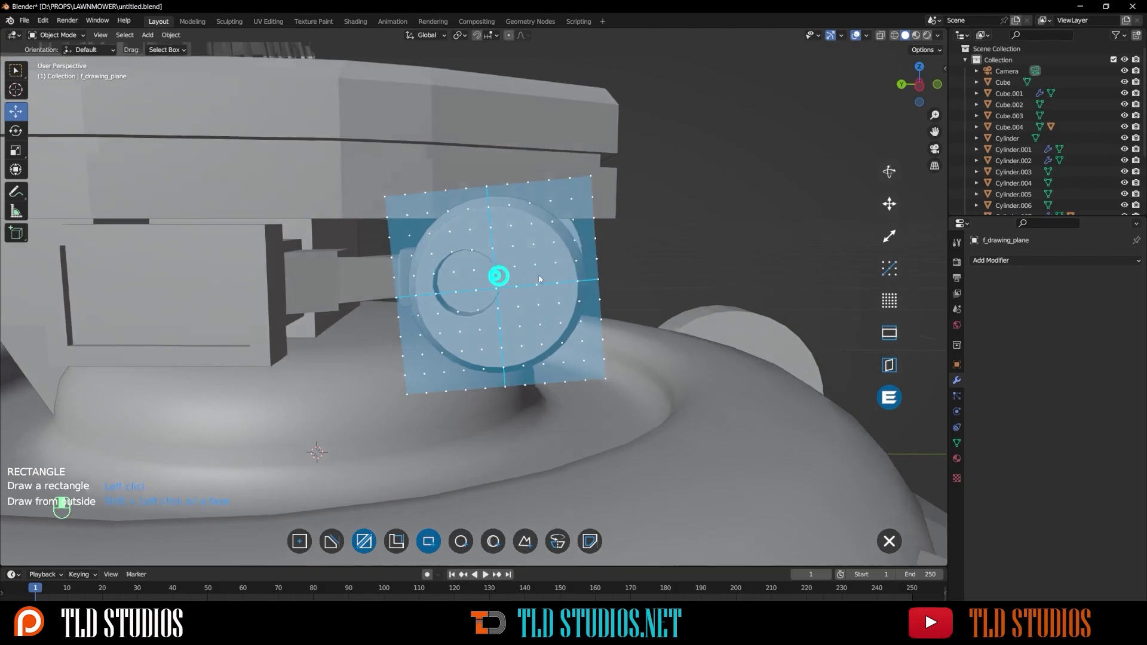
pyautogui.press('Tab')
pyautogui.scroll(-5, 465, 274)
pyautogui.press('Tab')
pyautogui.scroll(5, 435, 330)
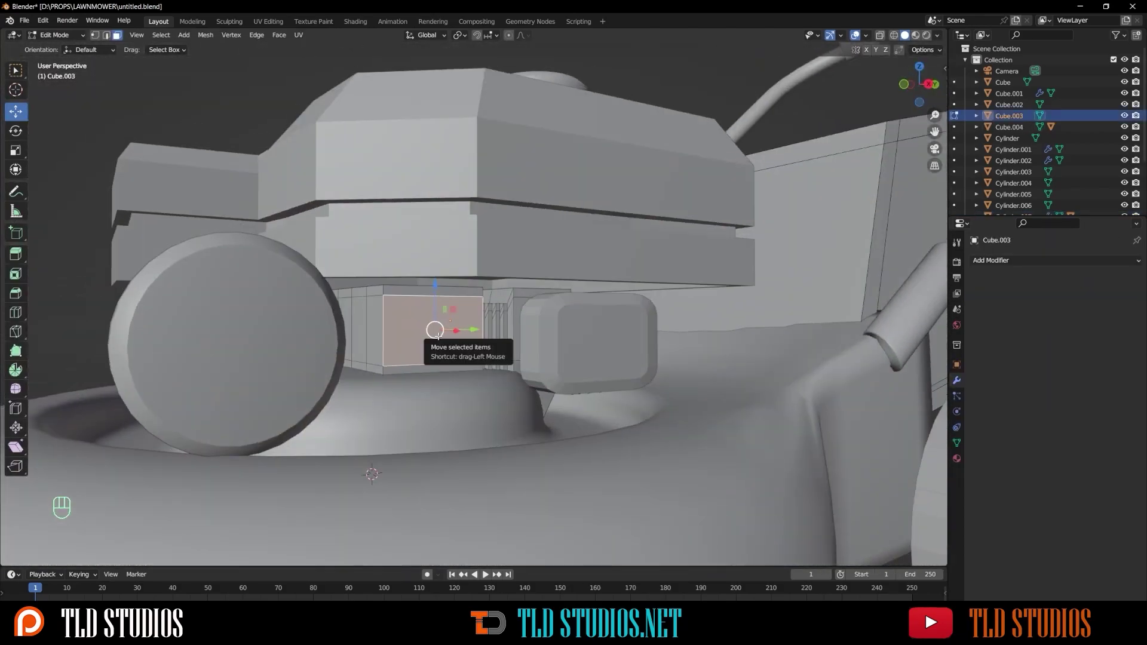
pyautogui.moveTo(434, 330)
pyautogui.mouseDown(button='middle')
pyautogui.moveTo(538, 323)
pyautogui.moveTo(583, 296)
pyautogui.moveTo(660, 288)
pyautogui.mouseUp(button='middle')
# Step: Extrude a block on the engine housing's side and add loop cuts
pyautogui.press('e')
pyautogui.hotkey('ctrl', 'r')
pyautogui.hotkey('ctrl', 'r')
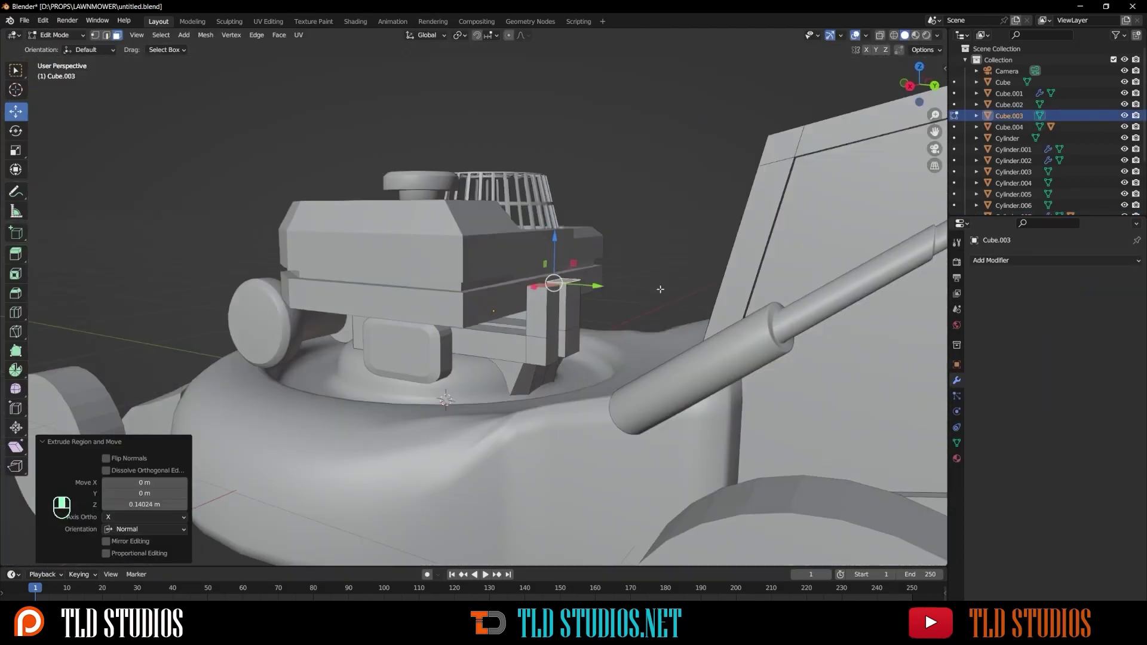
pyautogui.scroll(5, 660, 288)
pyautogui.rightClick(334, 365)
pyautogui.press('Escape')
pyautogui.scroll(-5, 334, 366)
pyautogui.press('Tab')
pyautogui.scroll(4, 400, 472)
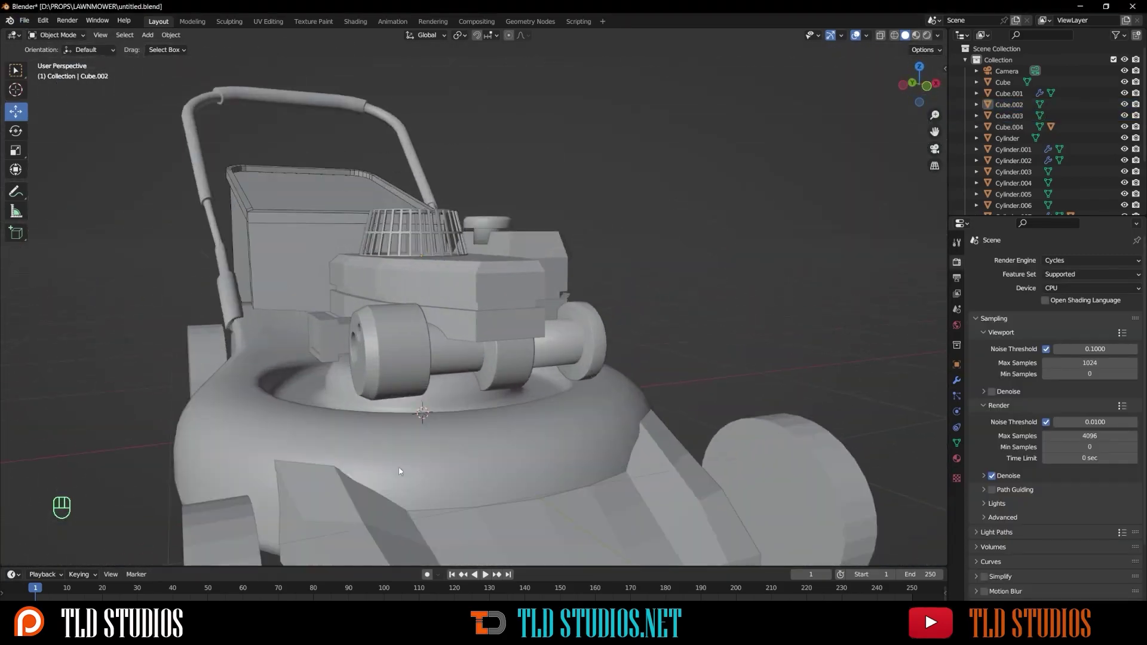
# Step: Select the rear wheel to prepare a cutter on it
pyautogui.moveTo(400, 471); pyautogui.dragTo(608, 335, button='middle')
pyautogui.click(608, 335)
pyautogui.press('f')
# Step: In side view, cut a circular hole through the wheel centre, leaving a ring
pyautogui.press('ctrl+KP_3')
pyautogui.moveTo(640, 320); pyautogui.dragTo(789, 251)
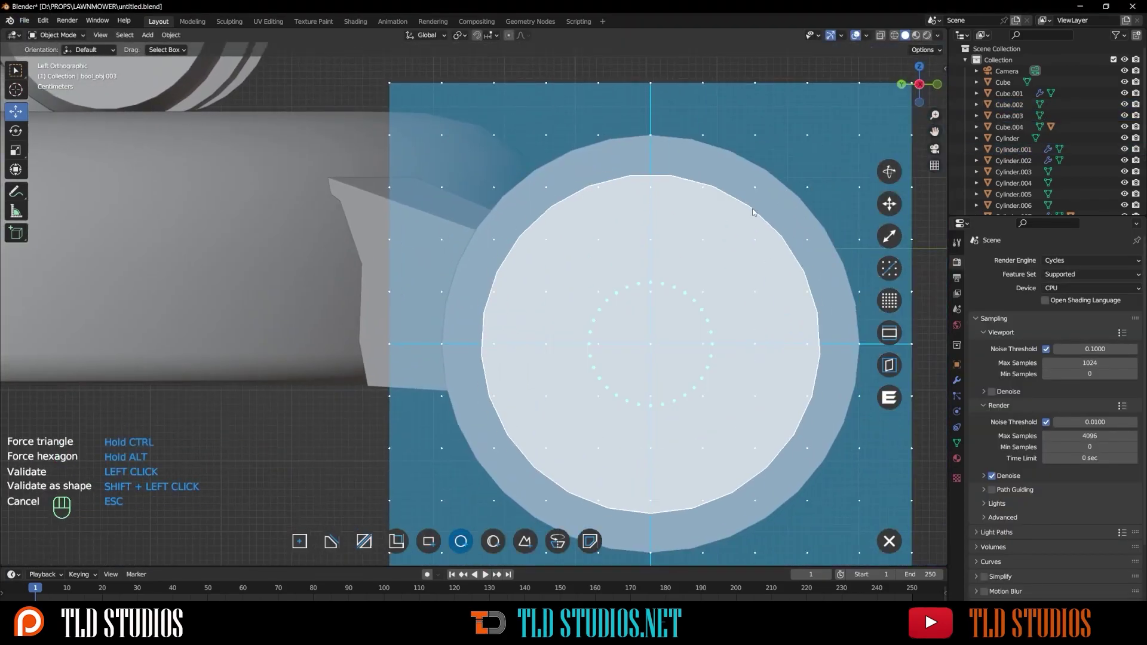
pyautogui.click(790, 251)
pyautogui.moveTo(789, 251); pyautogui.dragTo(580, 397, button='middle')
pyautogui.press('ctrl+KP_3')
pyautogui.scroll(-1, 580, 397)
# Step: Array circle cutters around the rim to cut the scalloped notches
pyautogui.press('v')
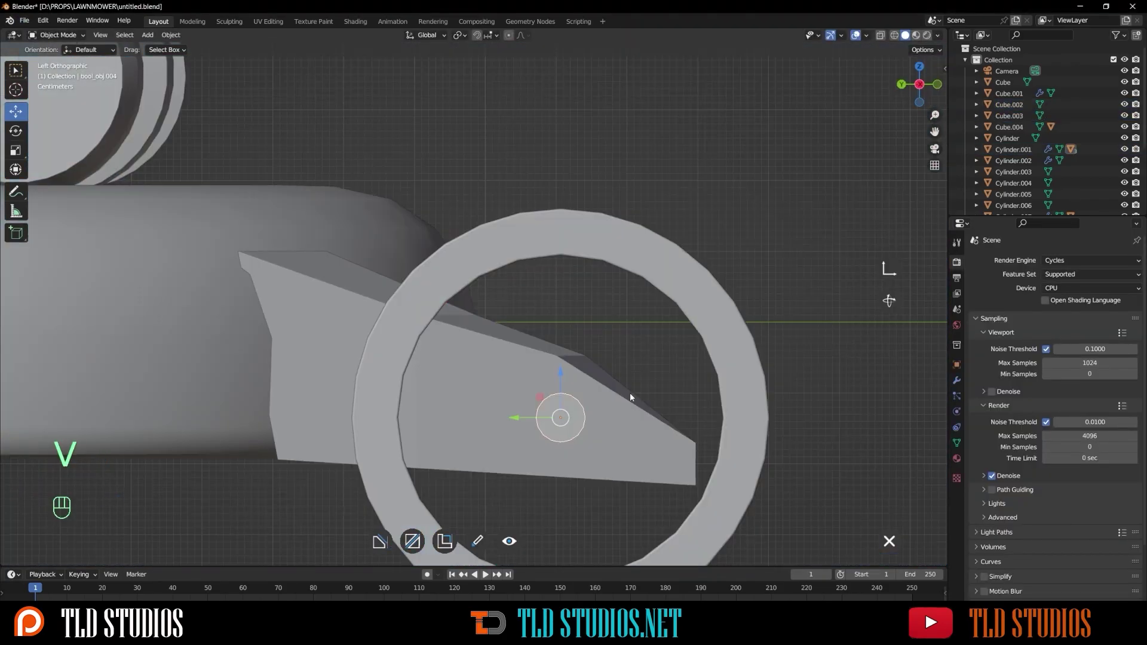
pyautogui.scroll(8, 673, 383)
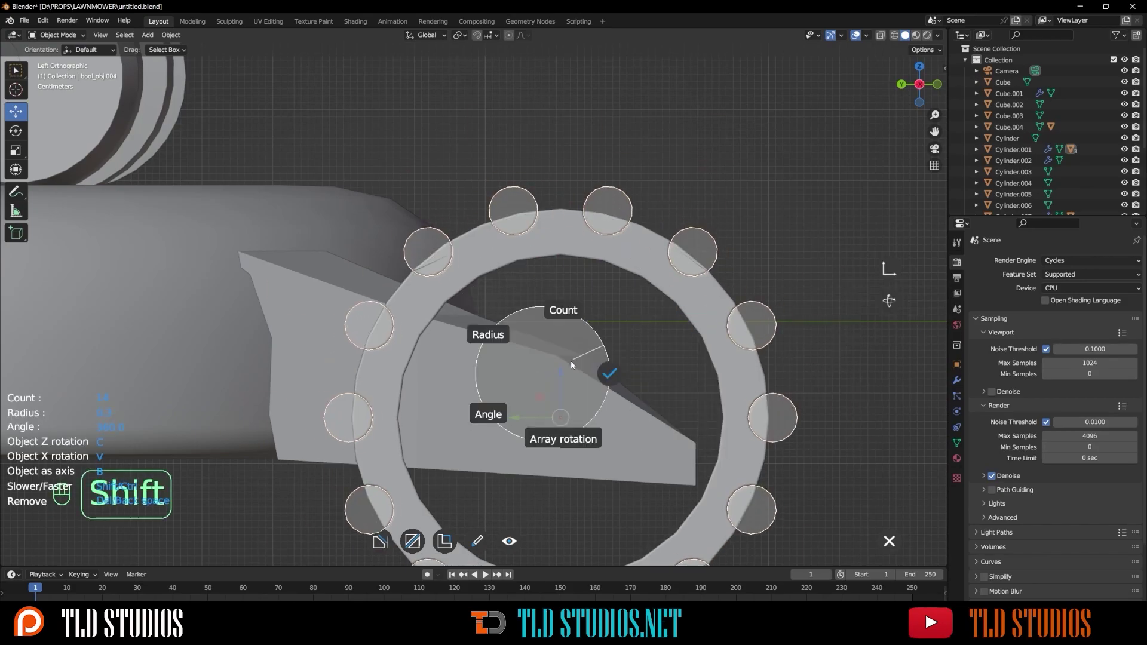
pyautogui.moveTo(571, 361); pyautogui.dragTo(603, 274, button='middle')
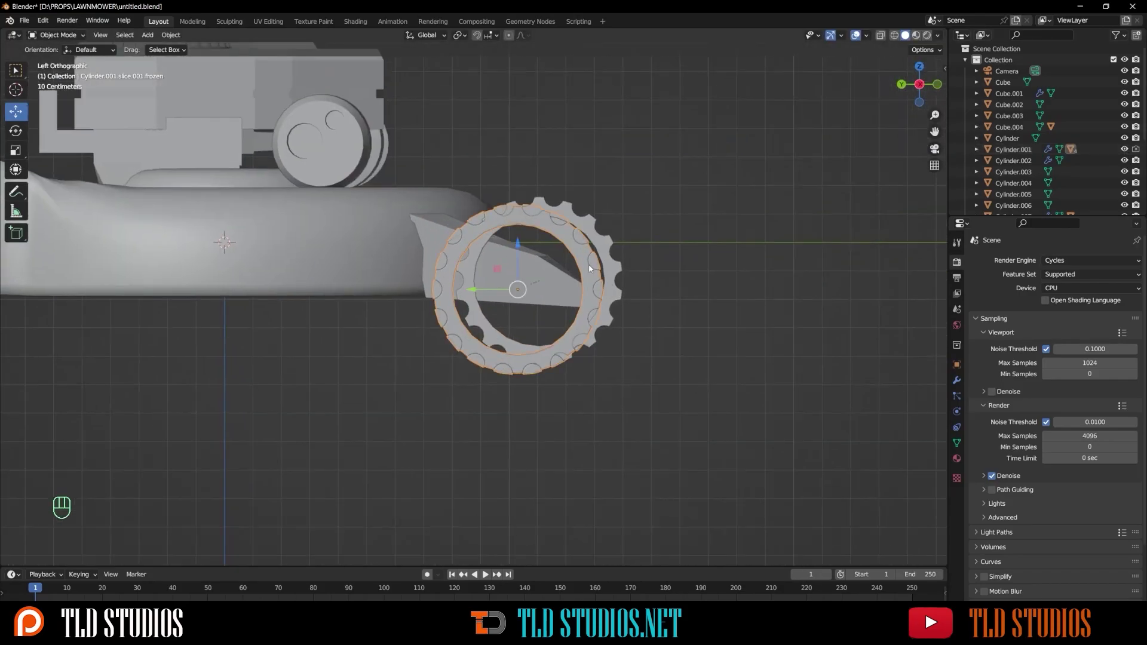
pyautogui.hotkey('ctrl', 'shift', 'z')
pyautogui.hotkey('ctrl', 'shift', 'z')
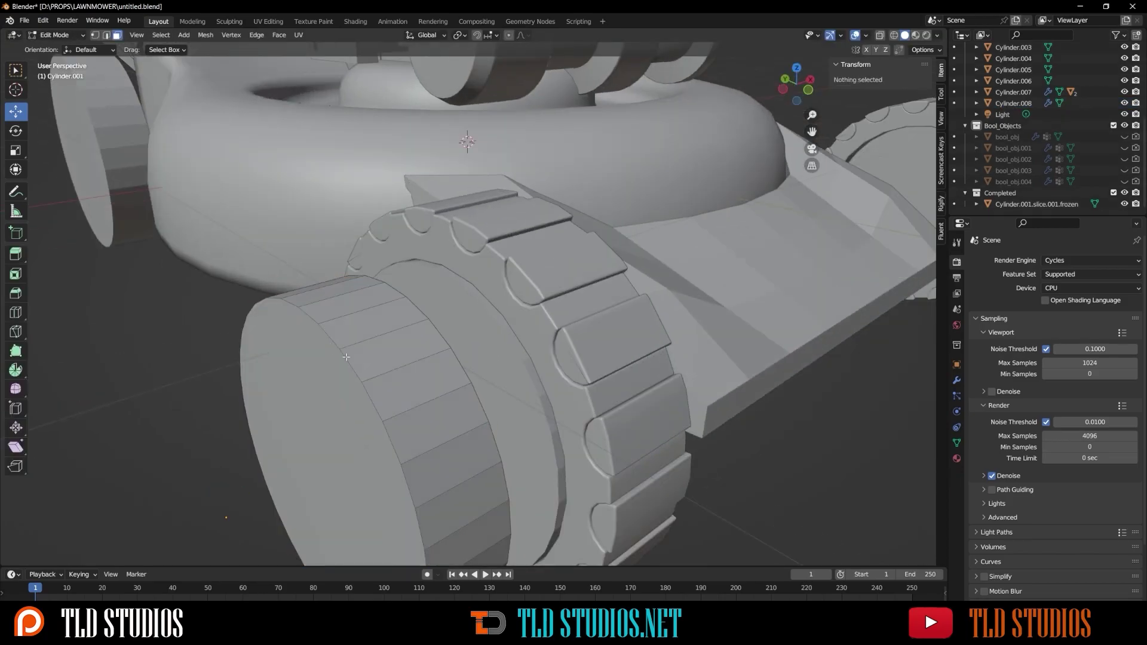
# Step: Set the origin, then isolate the new disc (Cylinder.009) in local view and select all of it
pyautogui.rightClick(318, 363)
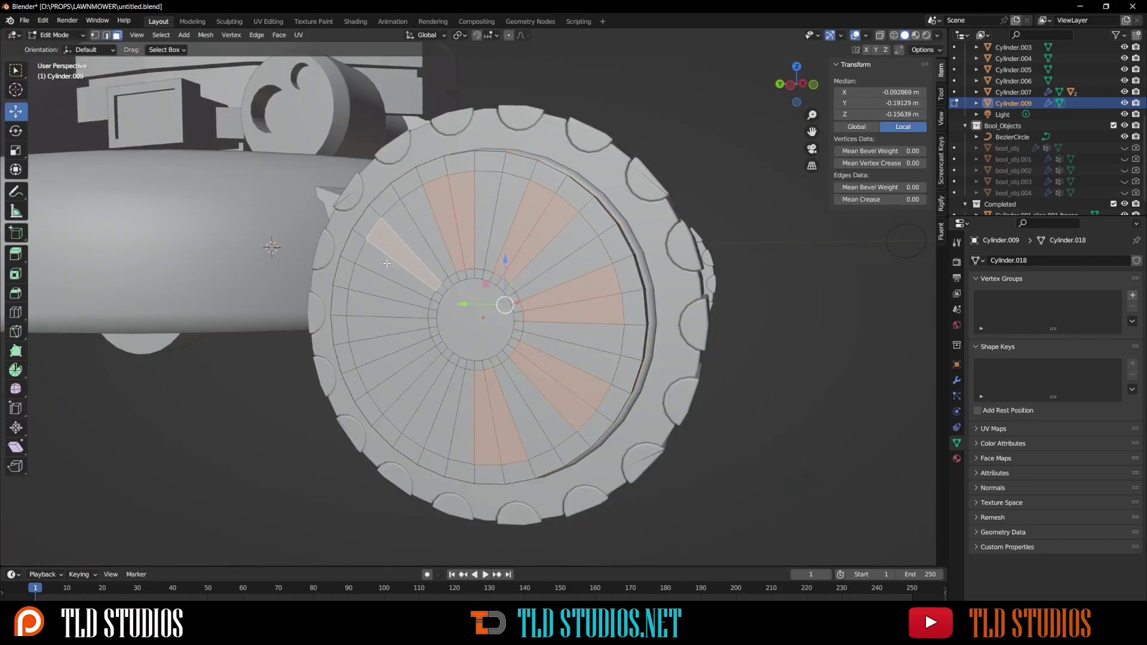
pyautogui.moveTo(387, 263); pyautogui.dragTo(430, 305, button='middle')
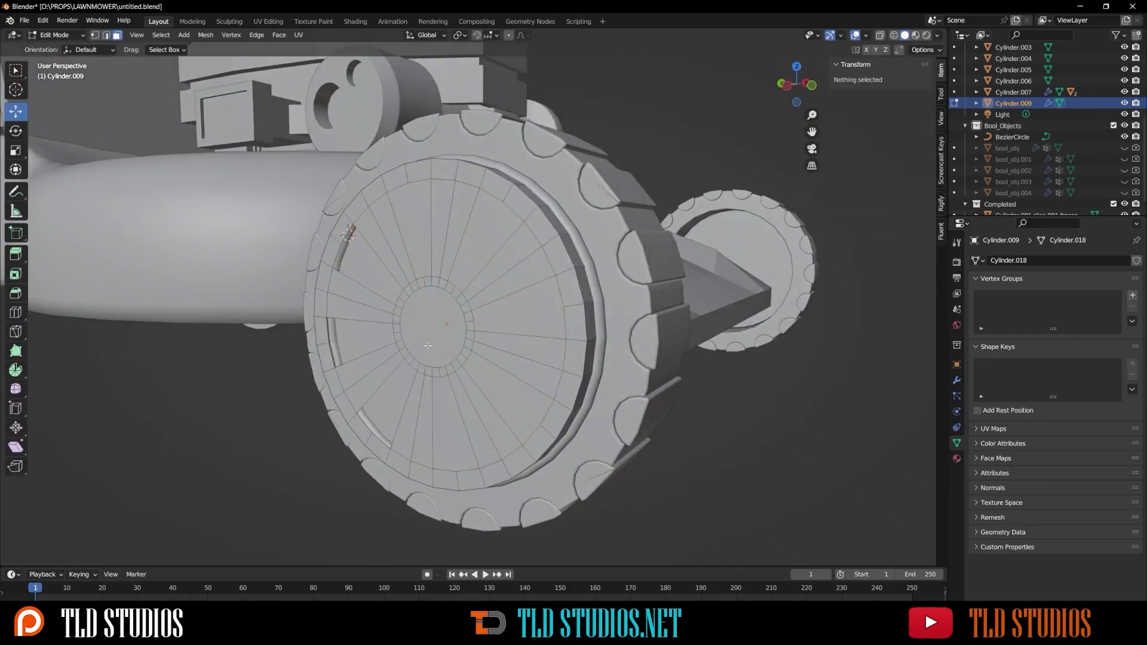
pyautogui.press('KP_Divide')
pyautogui.press('a')
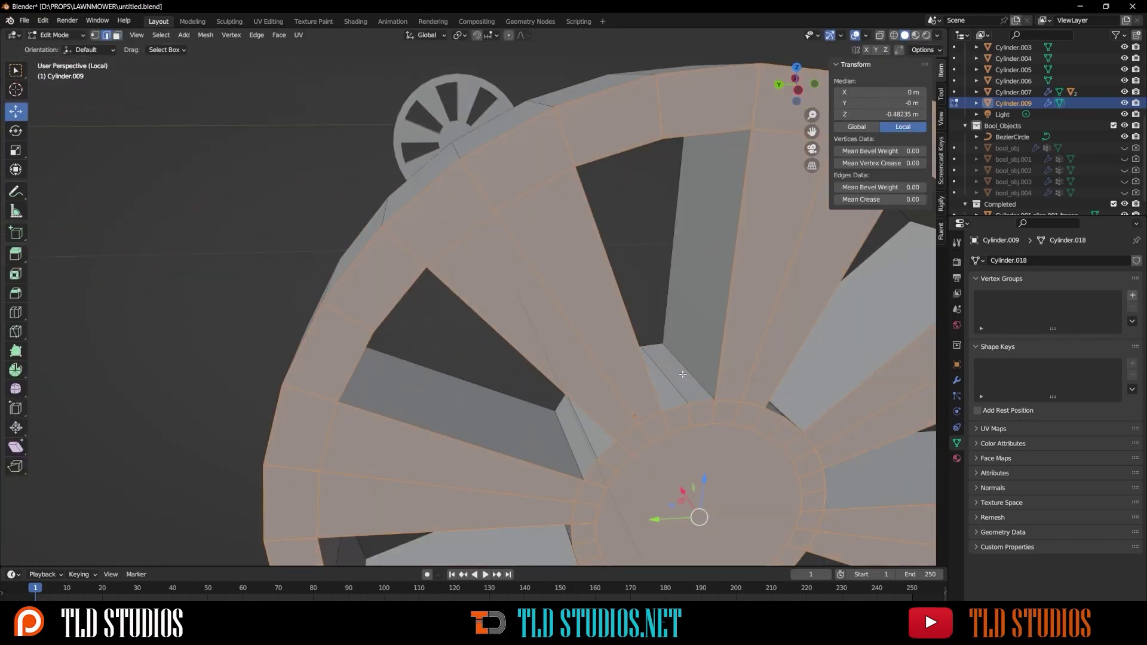
# Step: Use Select Similar > Direction to pick edges sharing the same direction
pyautogui.click(423, 186)
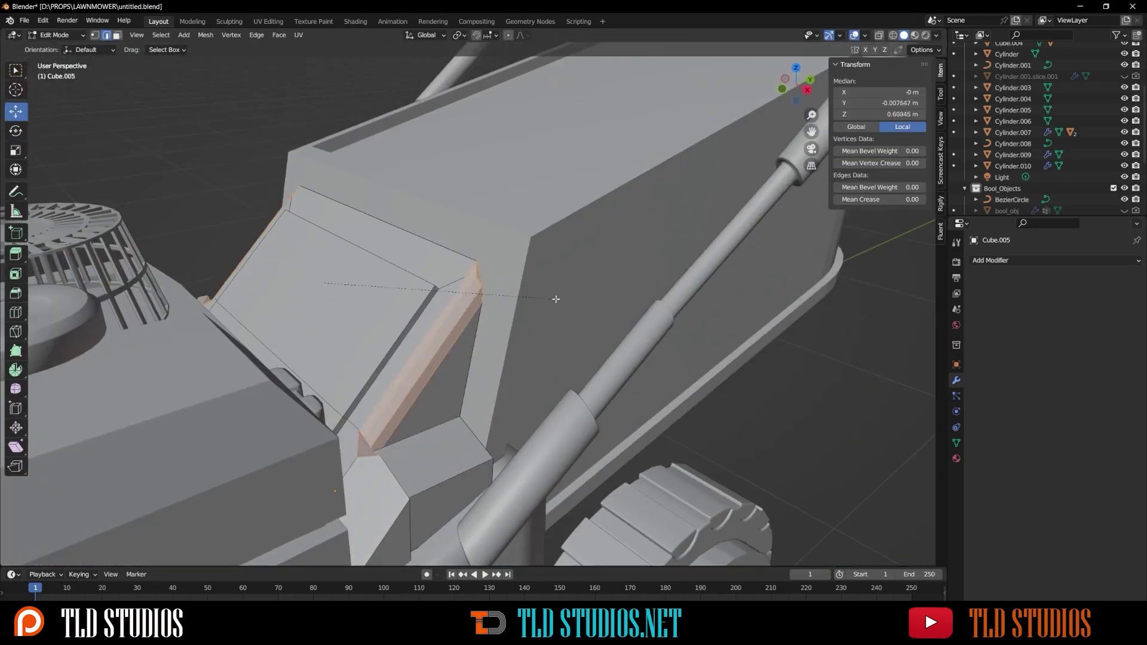
# Step: Confirm the bracket bevel and slide in a new edge loop on Cube.005
pyautogui.click(544, 306)
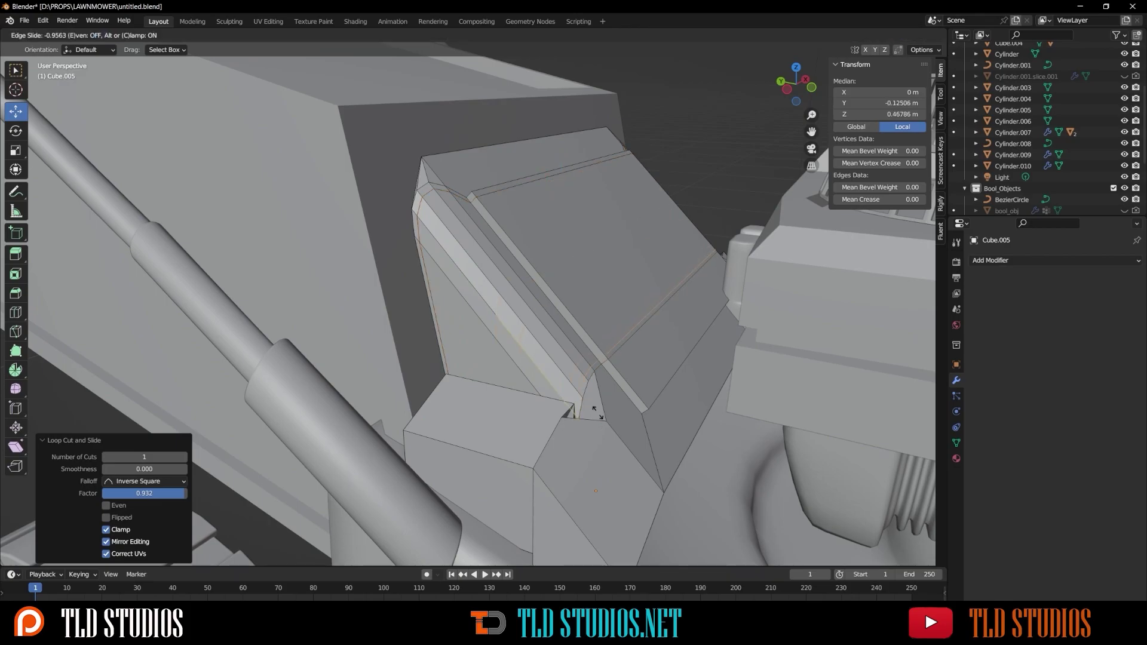
pyautogui.click(594, 411)
pyautogui.moveTo(595, 410); pyautogui.dragTo(671, 300, button='middle')
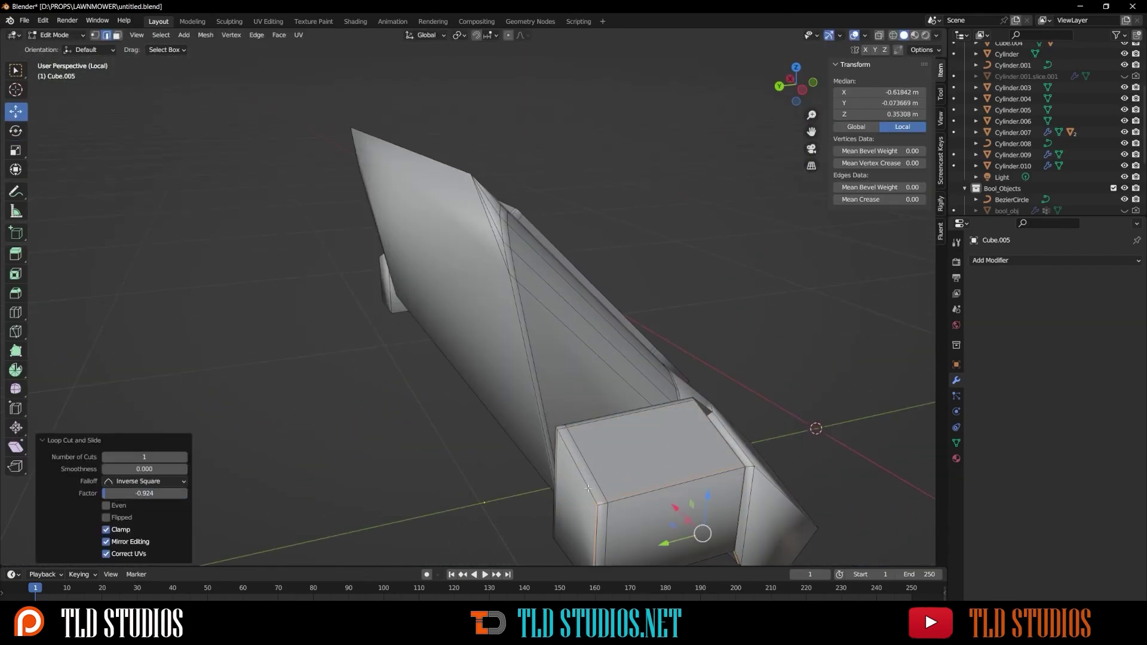
pyautogui.moveTo(588, 489); pyautogui.dragTo(628, 404, button='middle')
pyautogui.scroll(3, 627, 403)
# Step: Add a Subdivision modifier to the bracket and dissolve its extra edges
pyautogui.press('Tab')
pyautogui.click(990, 261)
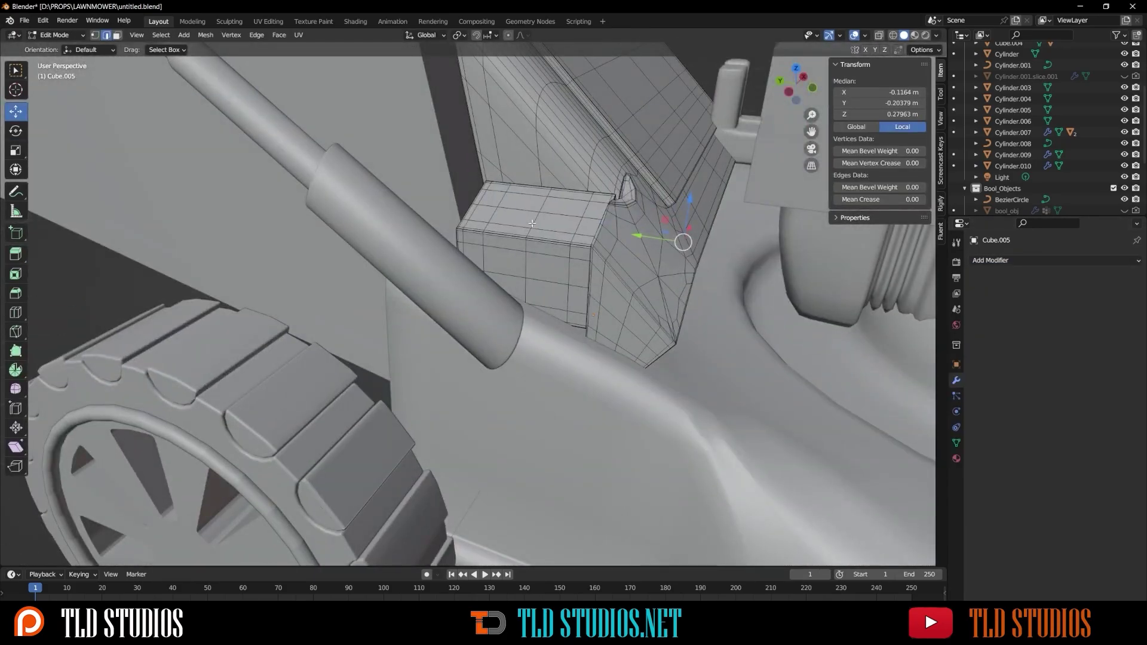
pyautogui.hotkey('ctrl', 'x')
pyautogui.moveTo(532, 224); pyautogui.dragTo(521, 238, button='middle')
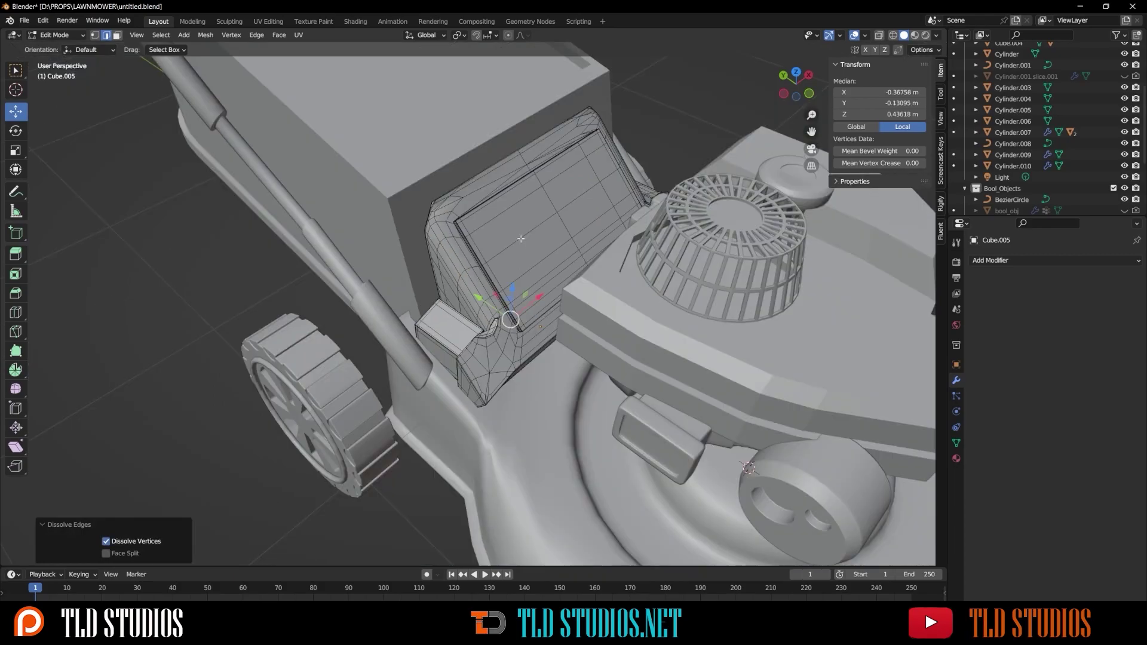